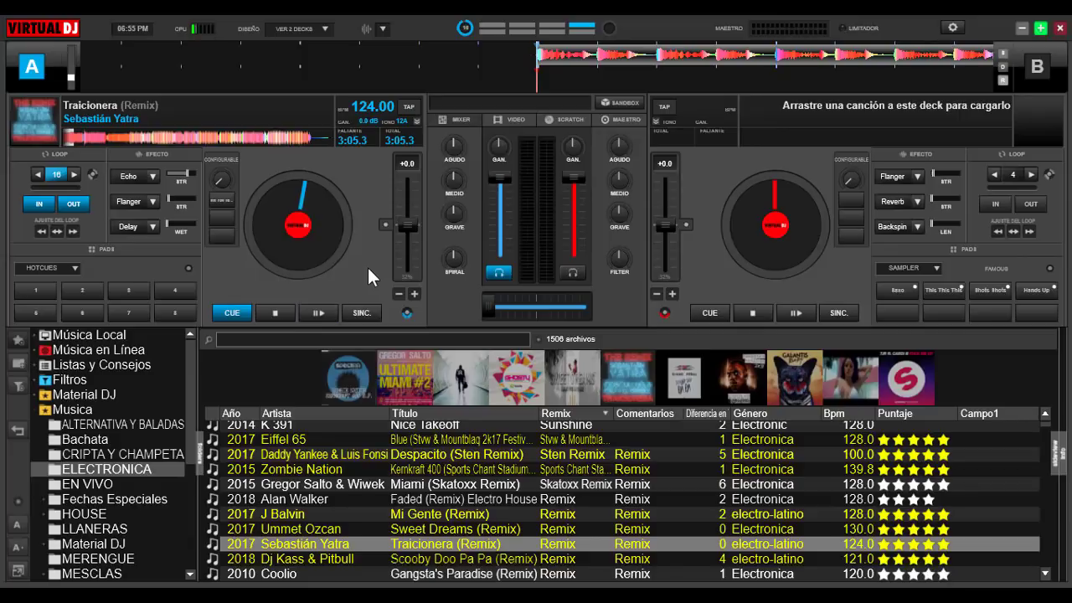
left_click(955, 26)
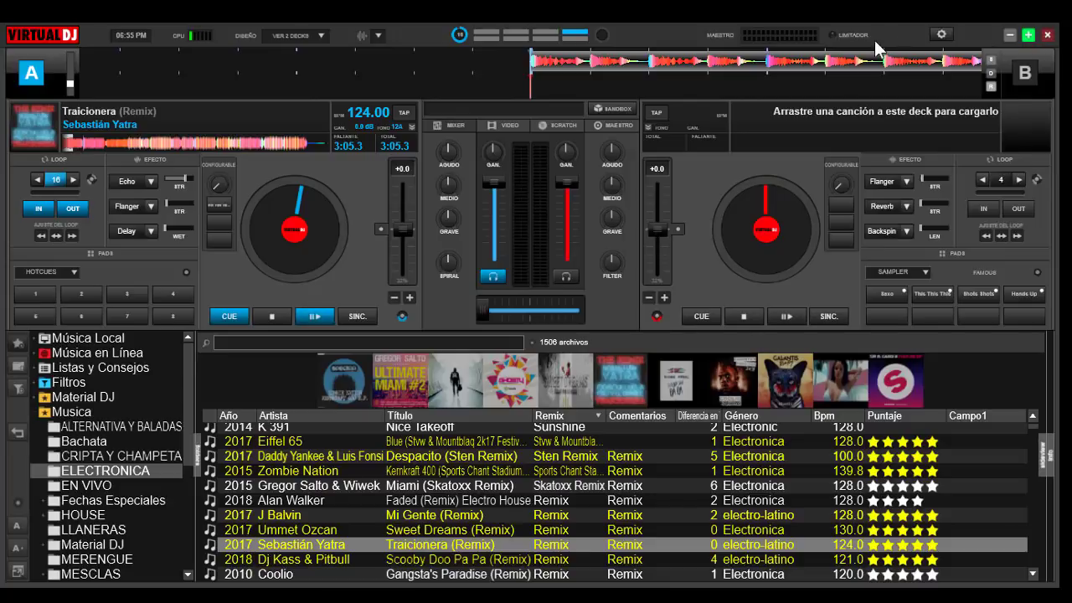
left_click(719, 281)
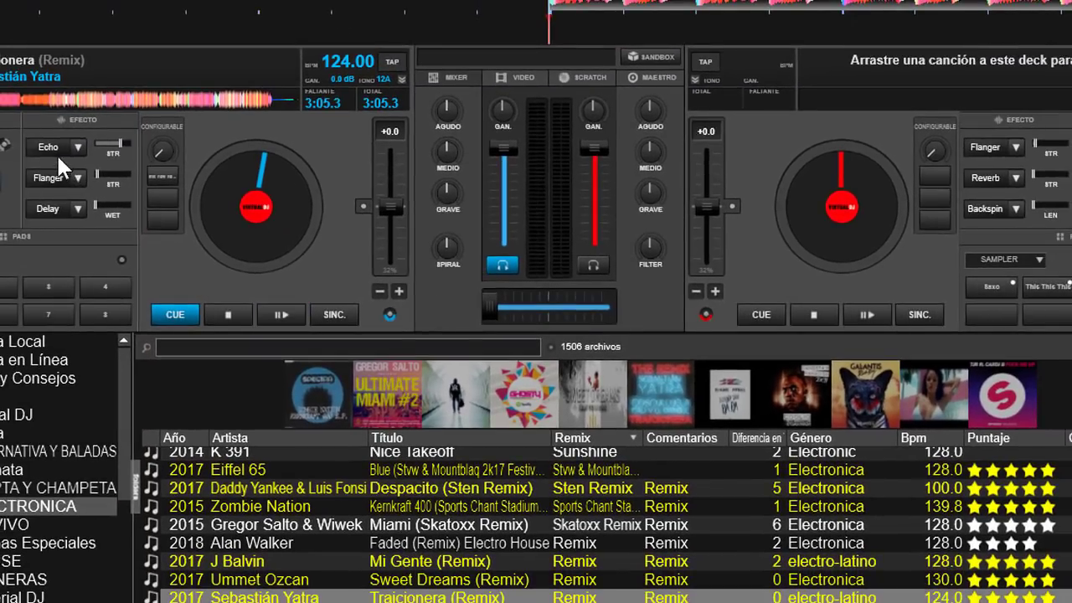
Step: Look through the effects available for deck 1's first effect slot, keeping the current effect
left_click(77, 145)
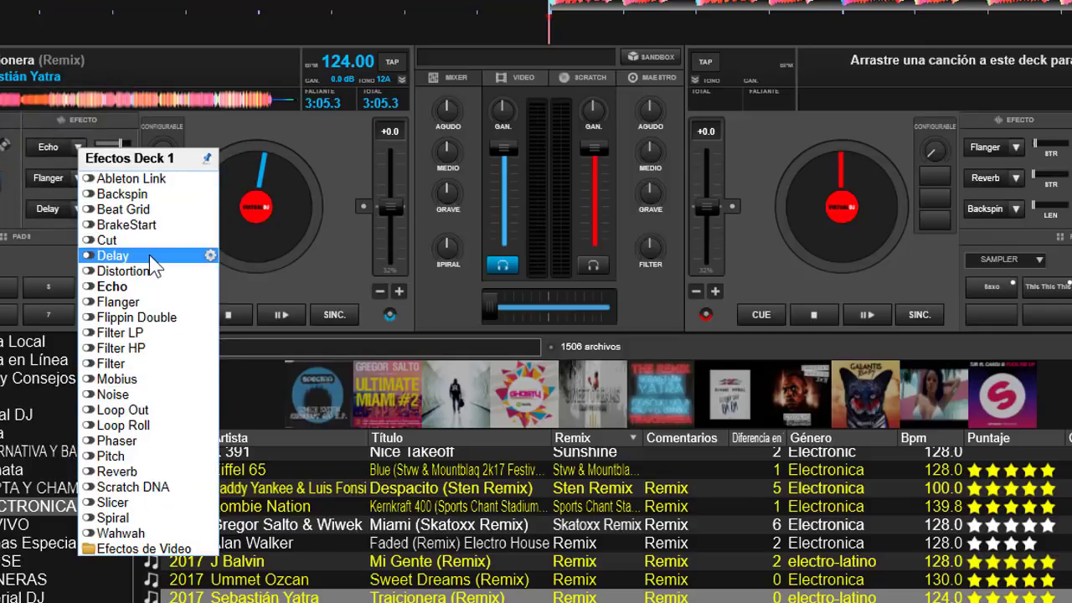
left_click(325, 259)
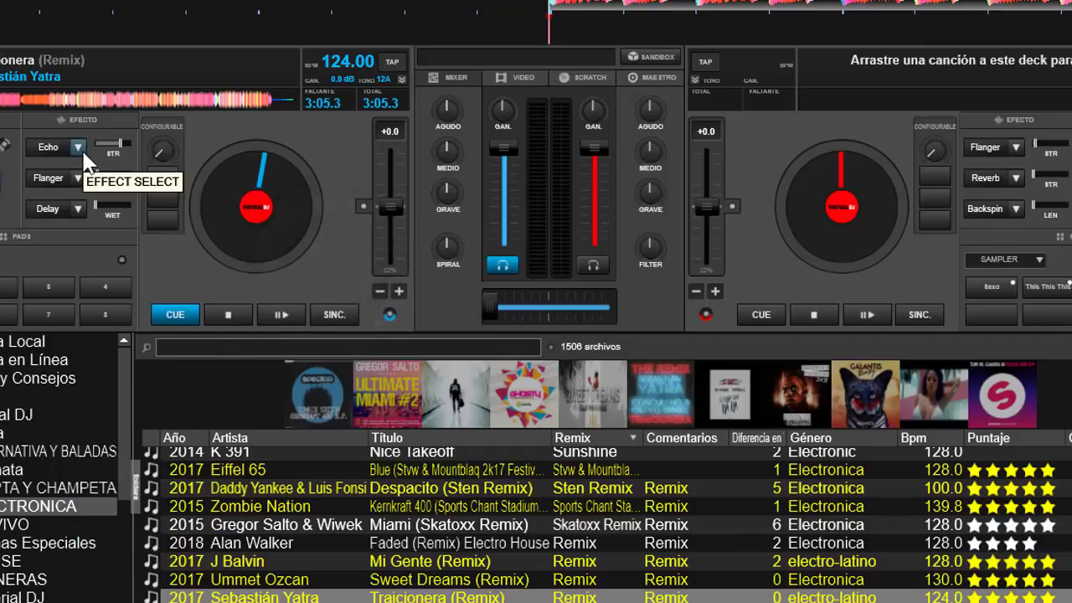
left_click(79, 147)
left_click(337, 253)
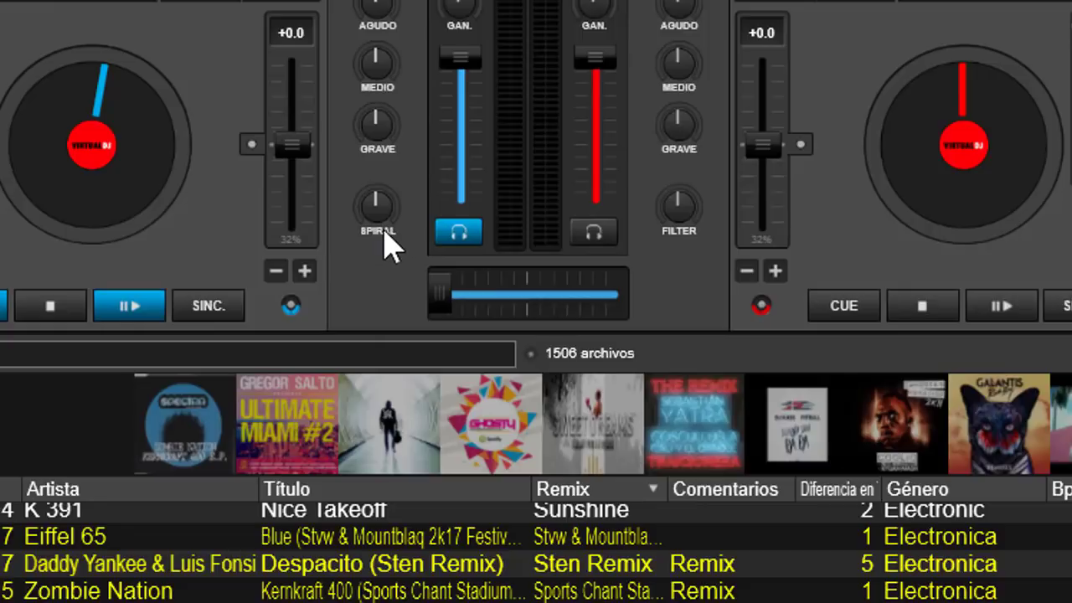
Step: Examine the lists of color effects available for deck 1 and deck 2, keeping the current choices
left_click(385, 232)
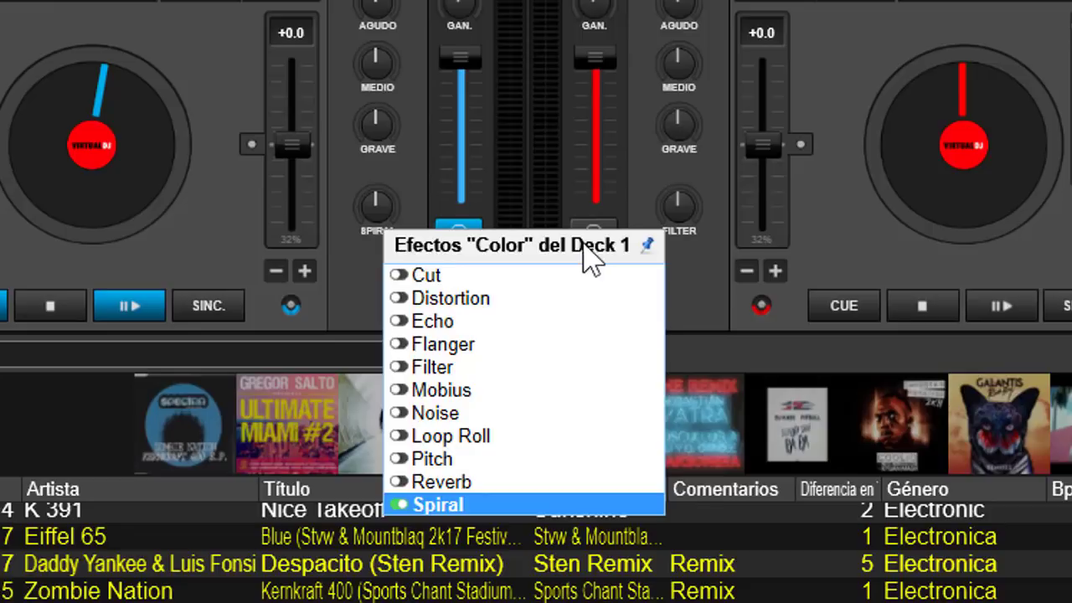
left_click(694, 232)
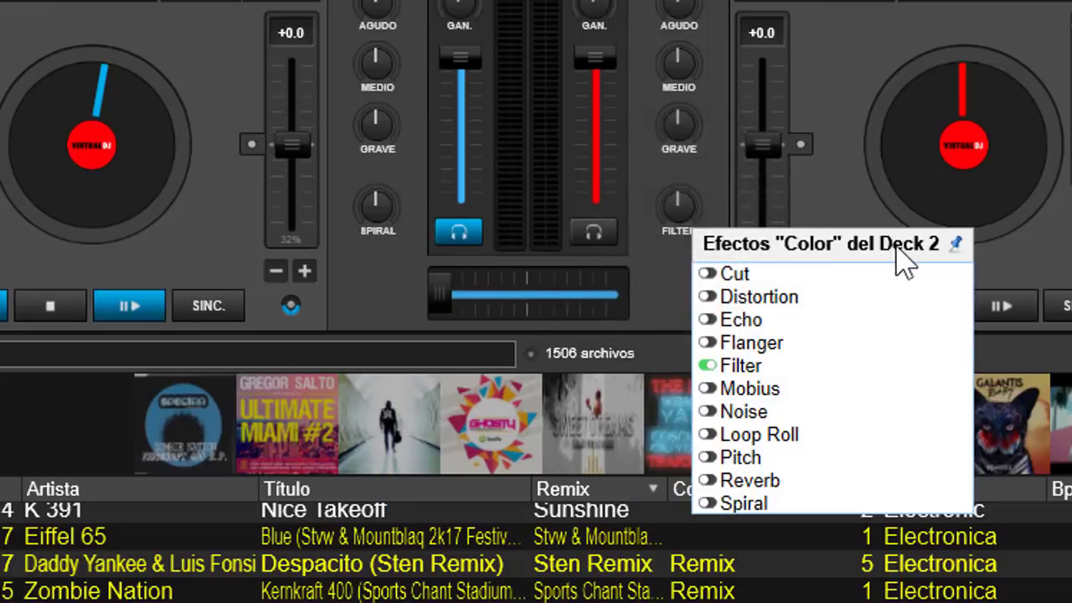
left_click(388, 232)
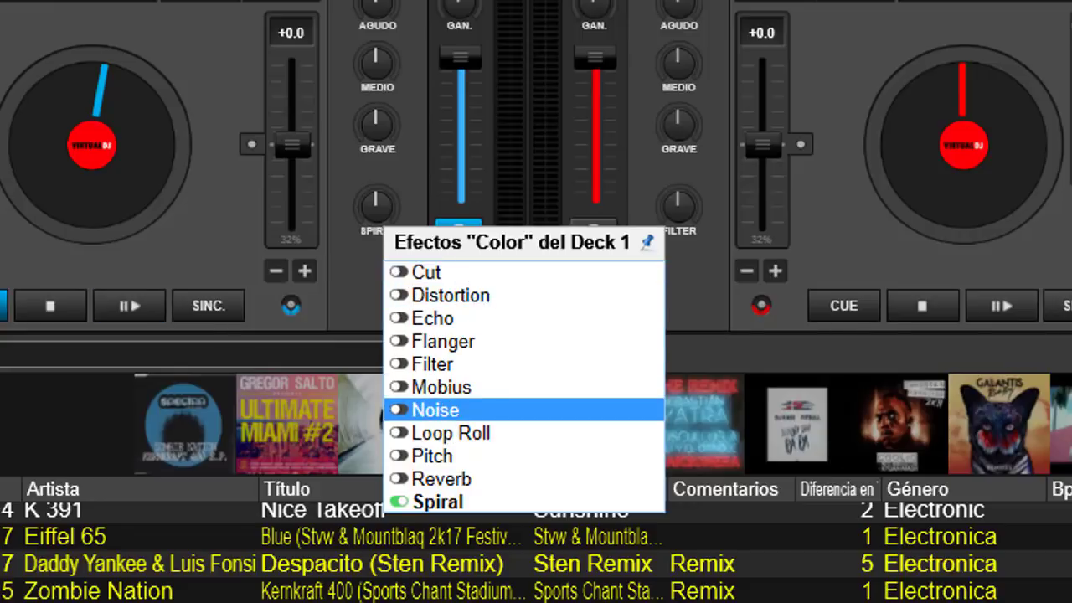
mouse_move(0, 75)
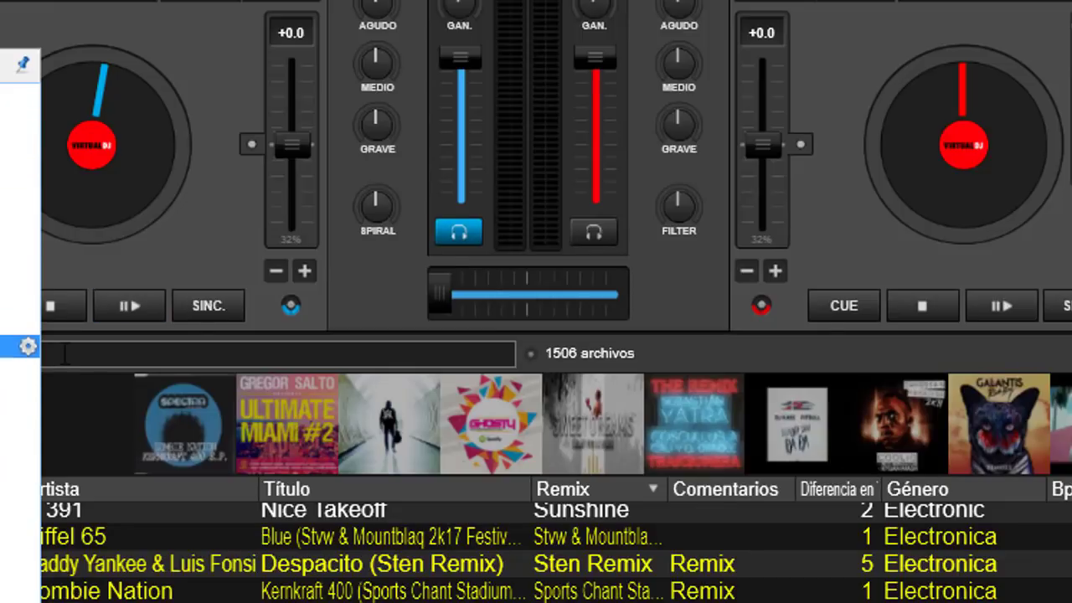
left_click(364, 285)
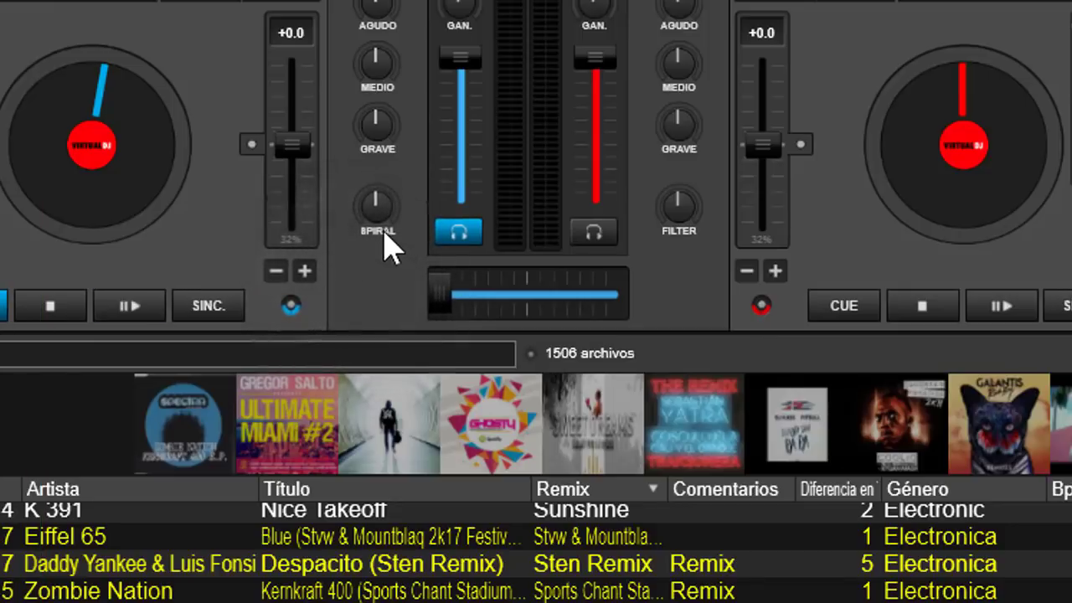
Step: Set deck 1's color effect to Cut
left_click(385, 234)
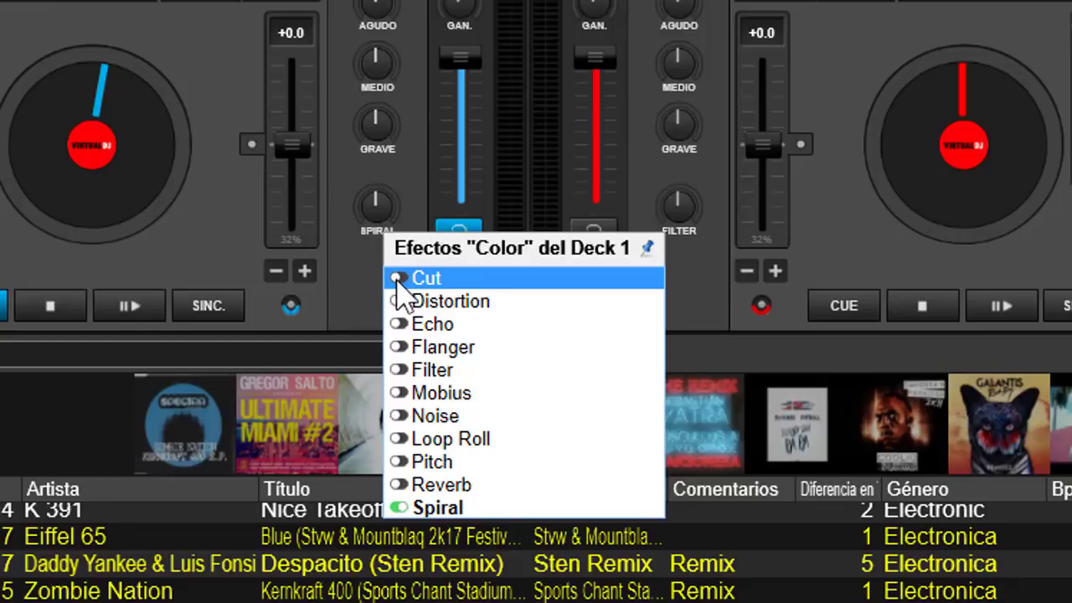
left_click(478, 277)
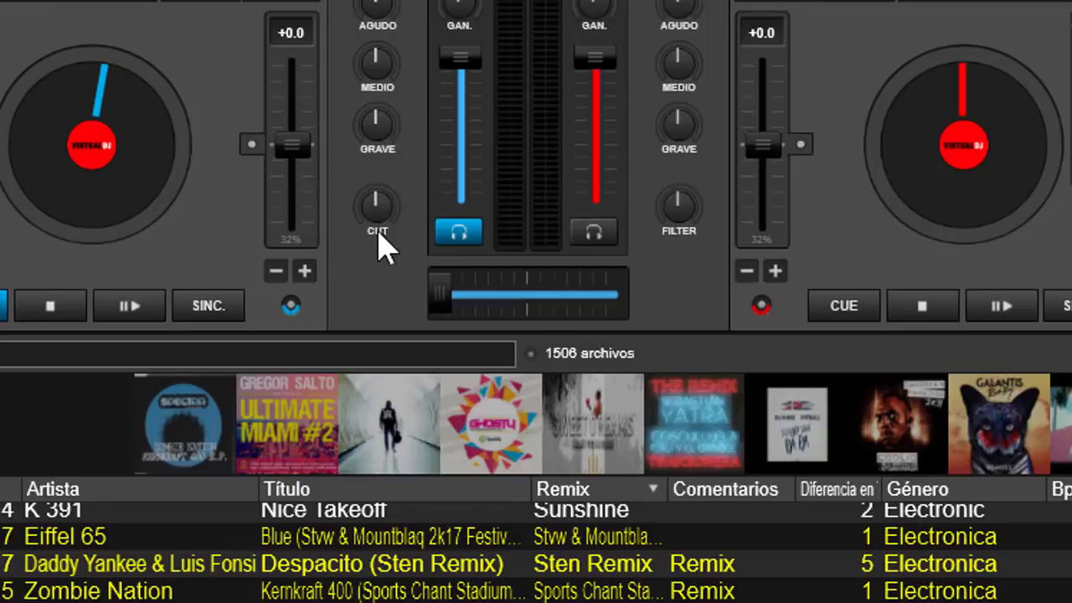
left_click(387, 236)
left_click(408, 299)
left_click(390, 228)
left_click(452, 273)
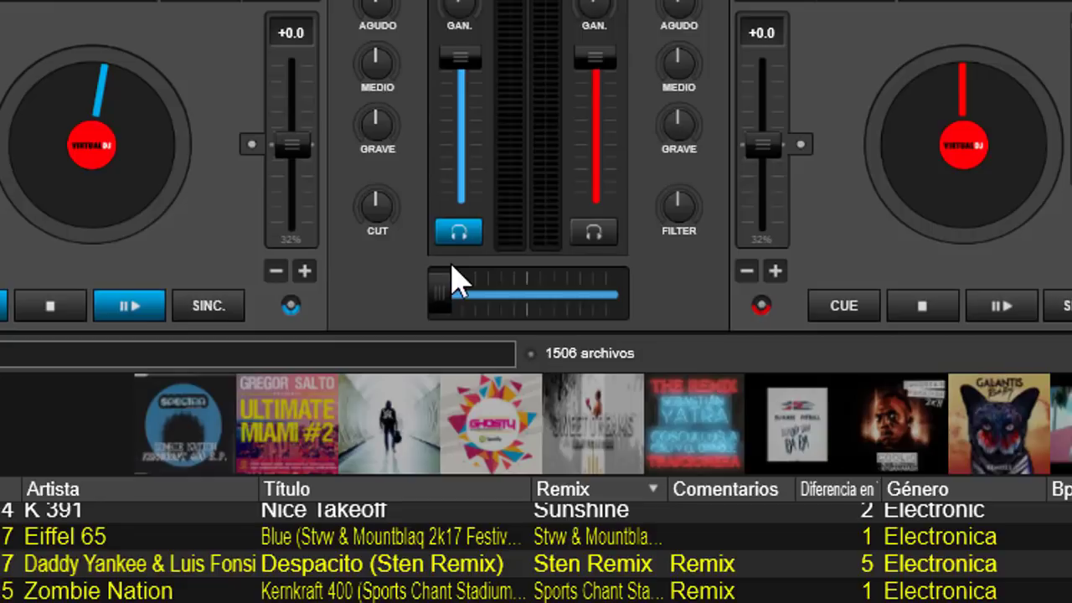
Step: Lower deck 1's volume fader to about two thirds and start playing its loaded track
left_click_drag(462, 57, 461, 109)
left_click(375, 6)
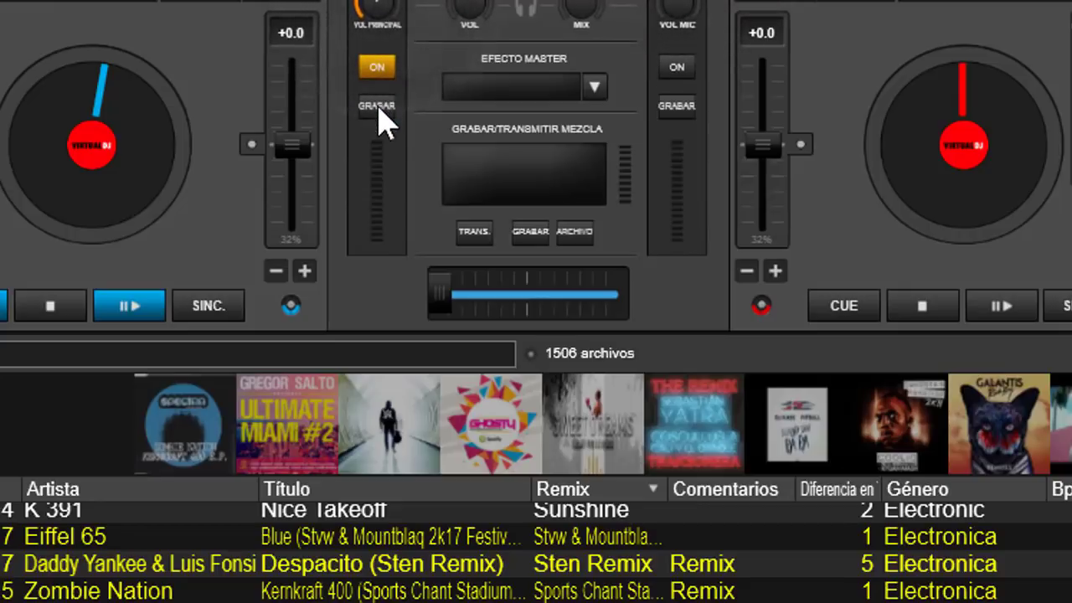
left_click(375, 7)
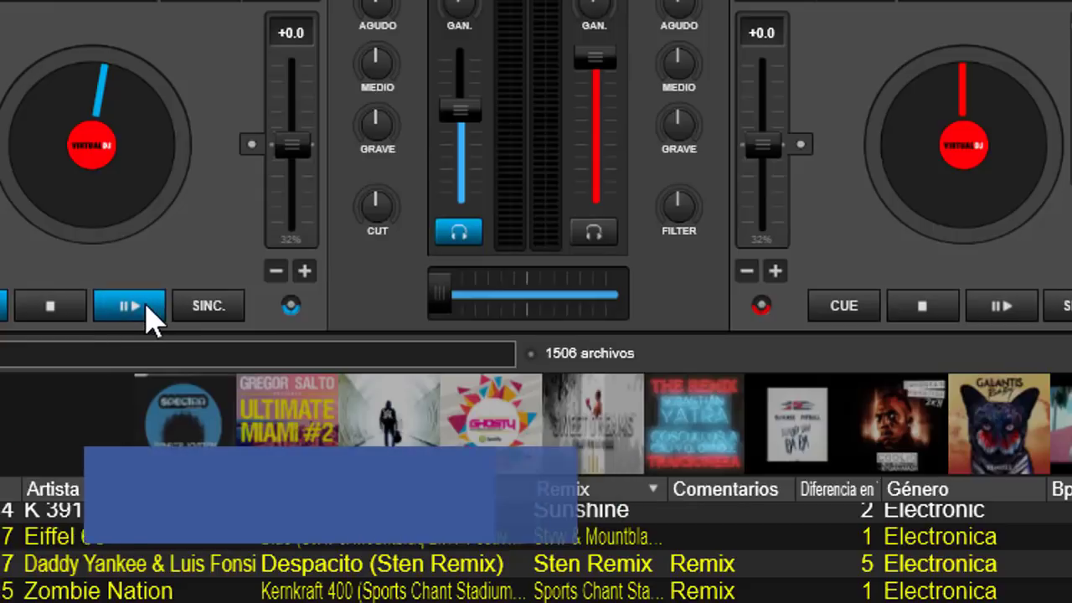
left_click(147, 315)
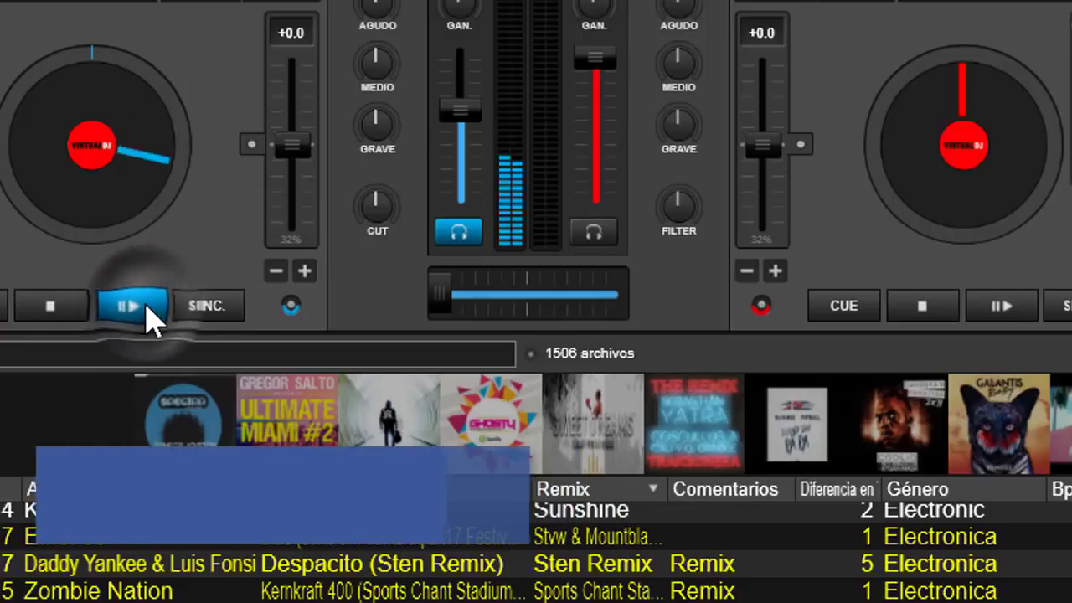
Step: Try the Cut color effect on deck 1 by sweeping its knob in both directions, and reset it to the centre
left_click(377, 230)
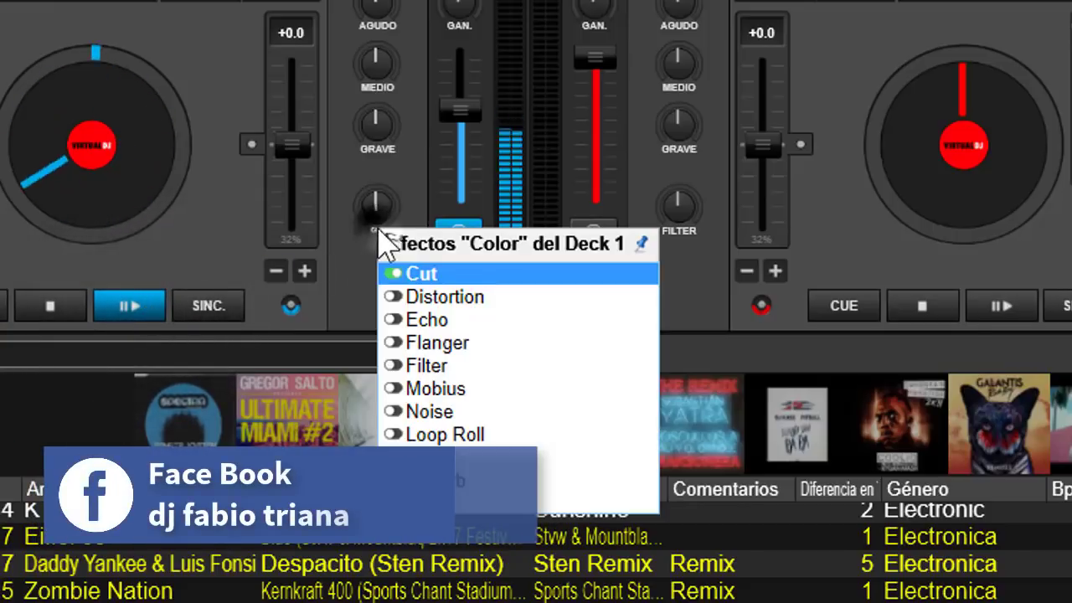
left_click(444, 272)
left_click_drag(385, 219, 395, 157)
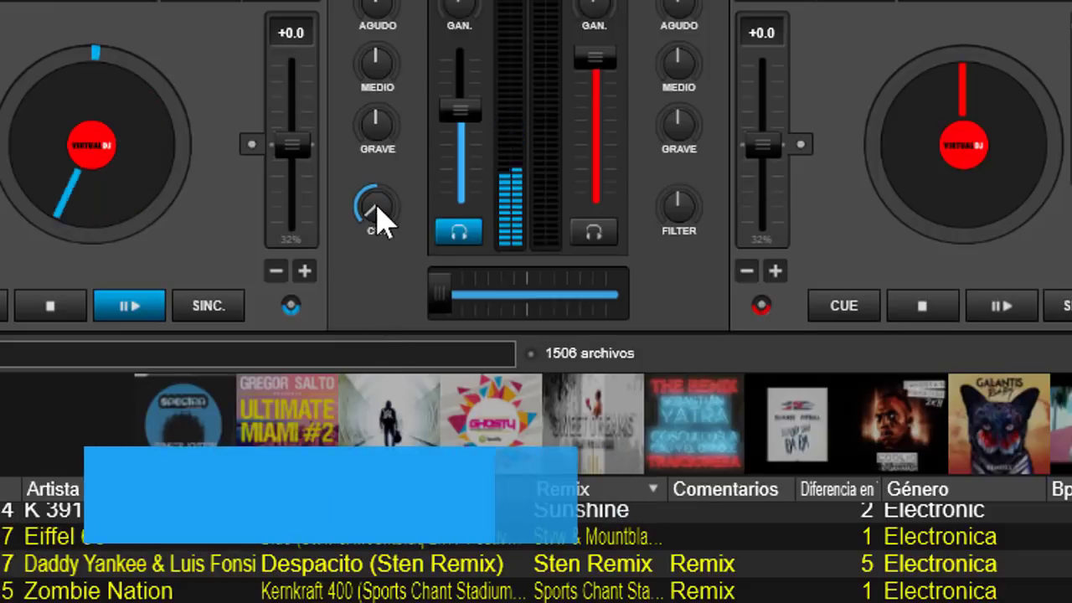
double_click(376, 213)
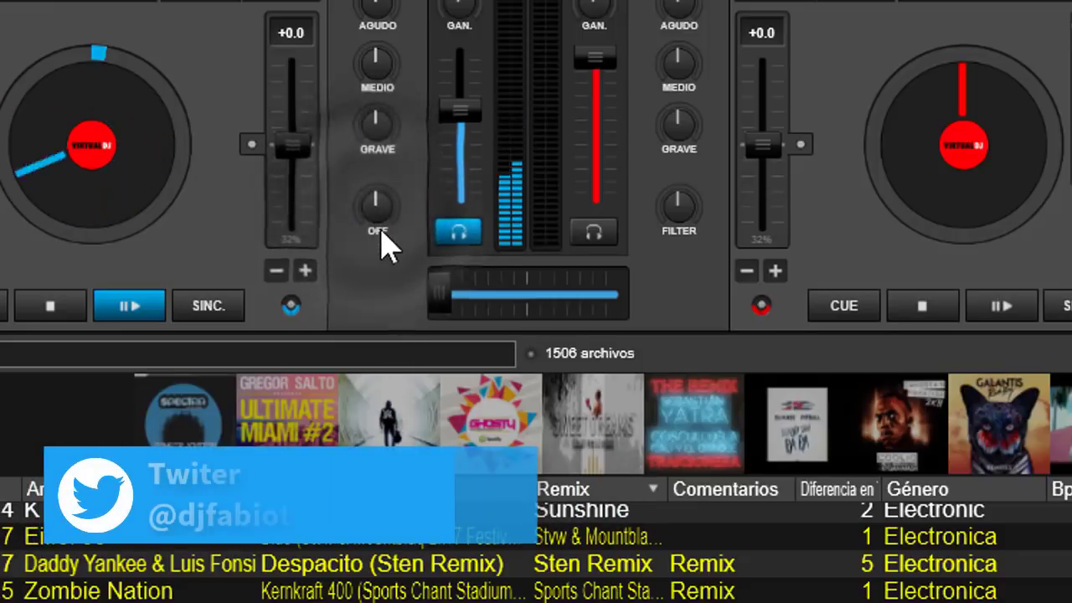
Step: Switch deck 1's color effect to Distortion and sweep its knob in both directions while the track plays
left_click(381, 243)
left_click(484, 308)
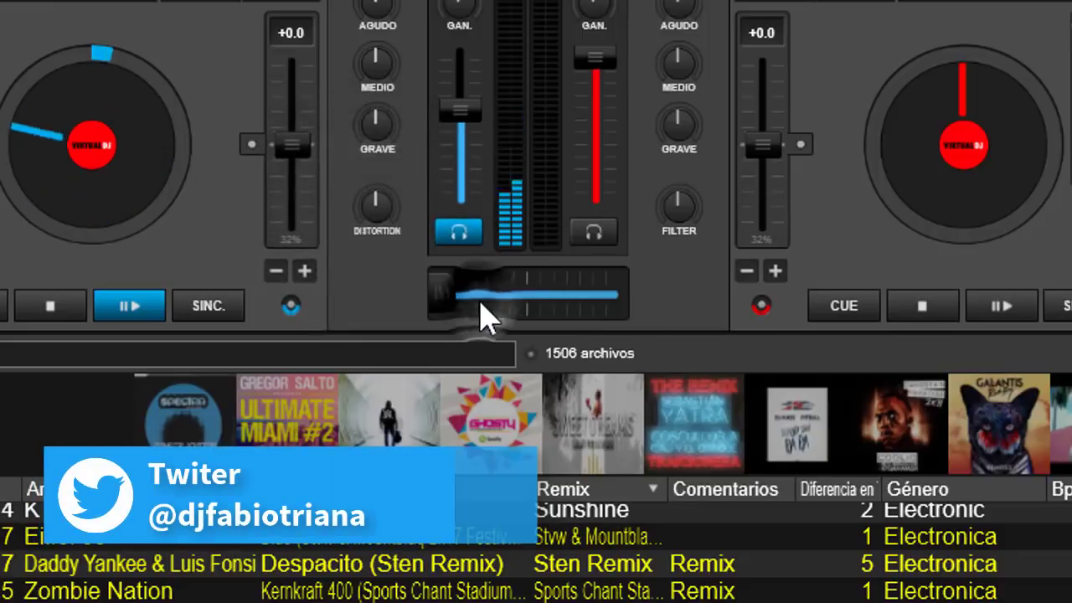
left_click_drag(387, 206, 385, 156)
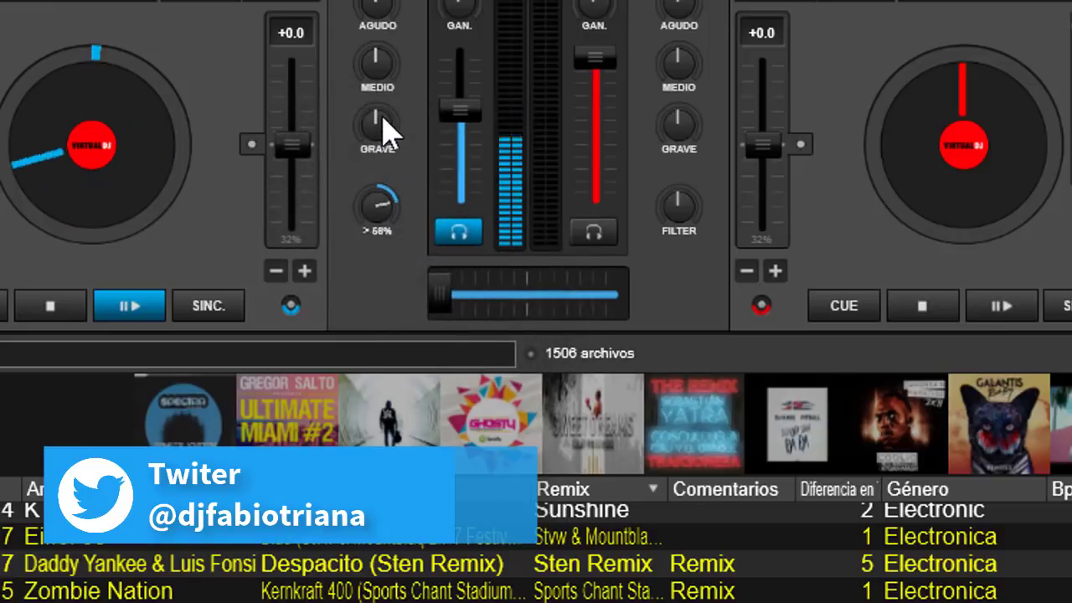
left_click_drag(386, 72, 381, 317)
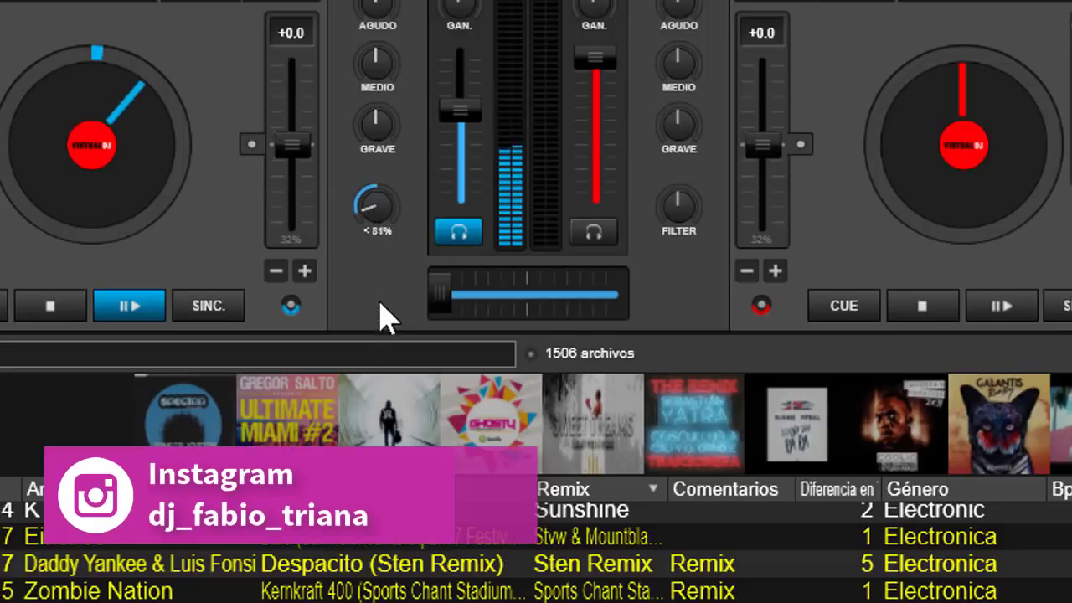
Step: Switch deck 1's color effect to Echo and sweep its knob in both directions, ending near the centre
left_click(377, 232)
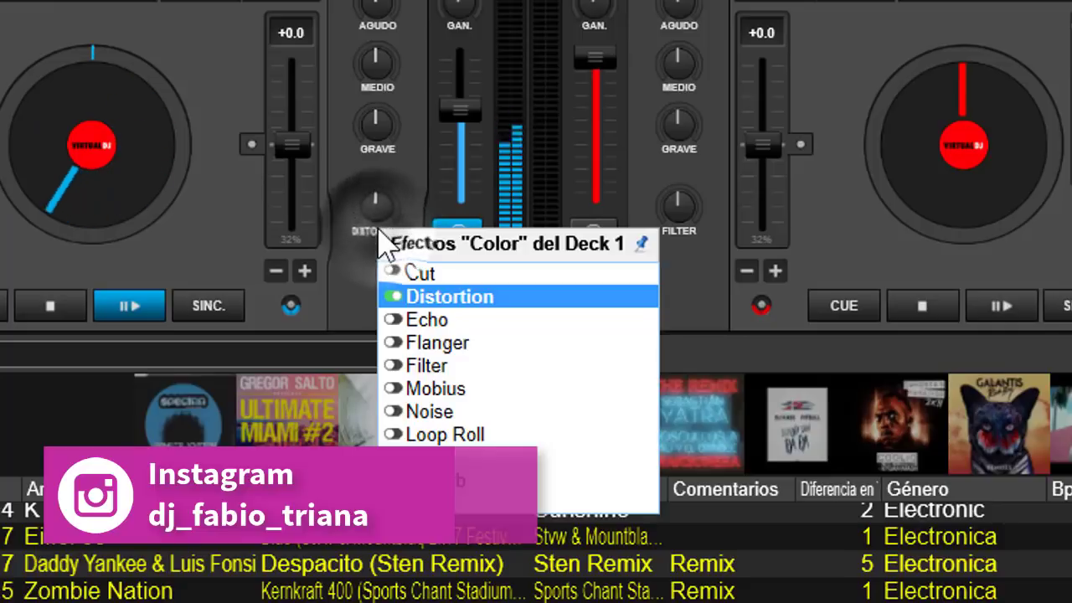
left_click(468, 322)
left_click_drag(385, 214, 386, 132)
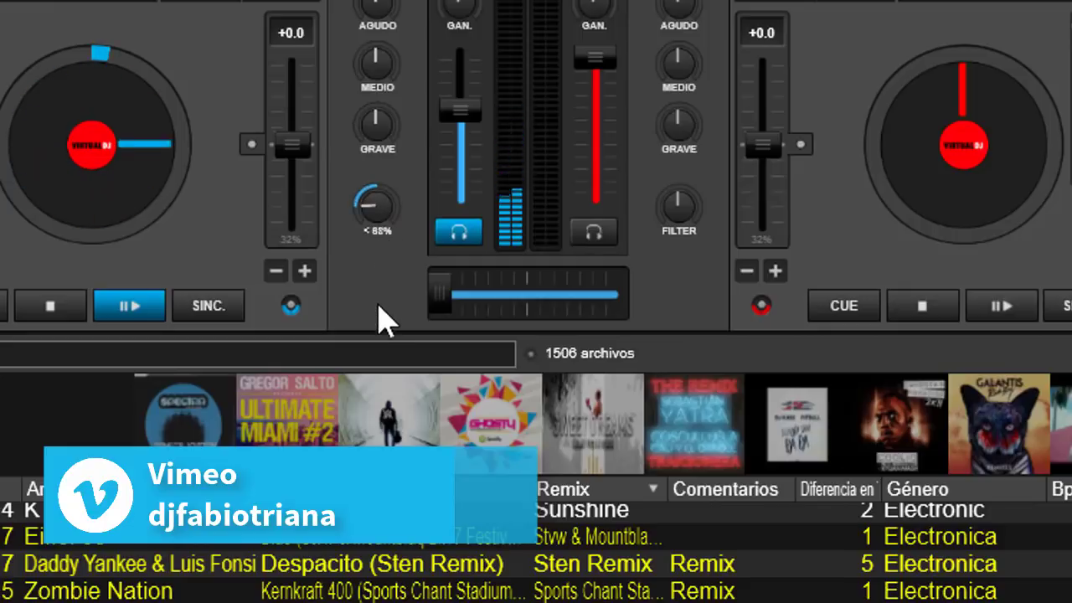
scroll(376, 221, "up", 5)
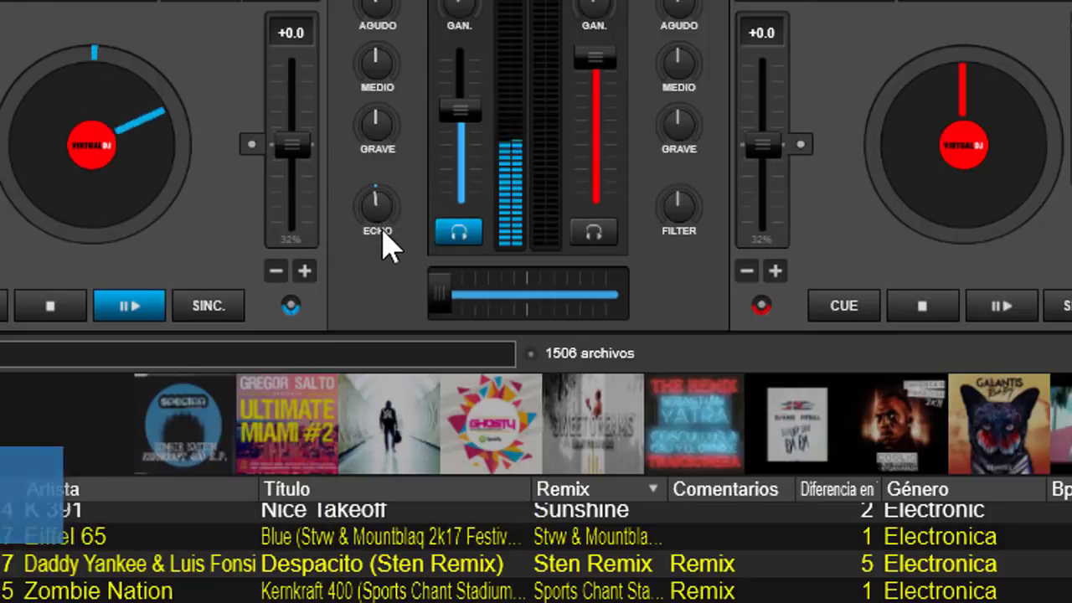
Step: Switch deck 1's color effect to Flanger and sweep its knob, ending near the centre
left_click(388, 239)
left_click(484, 346)
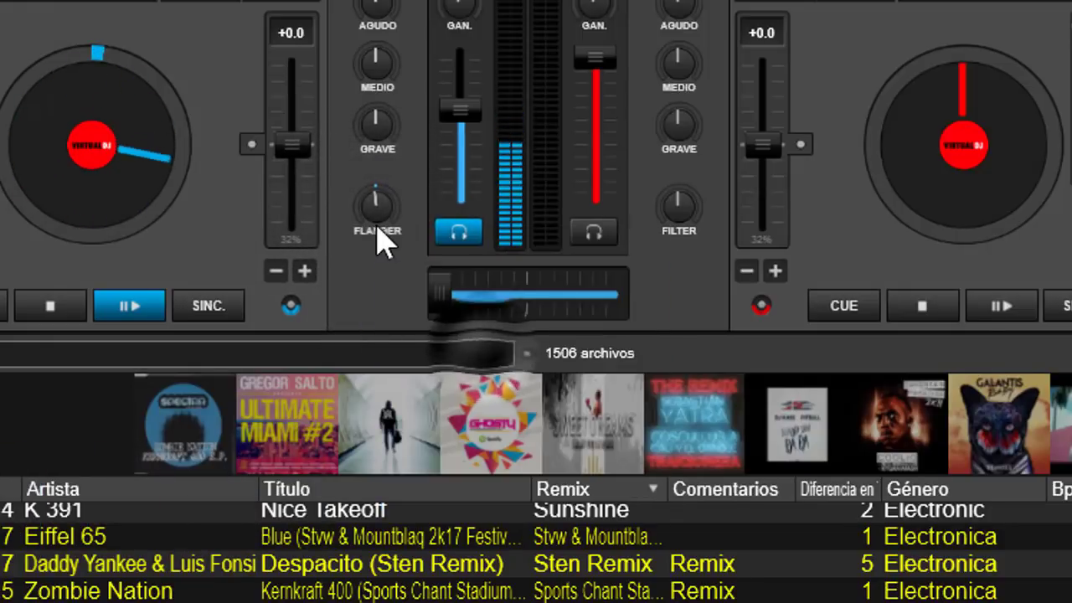
scroll(383, 204, "up", 3)
left_click_drag(387, 191, 392, 178)
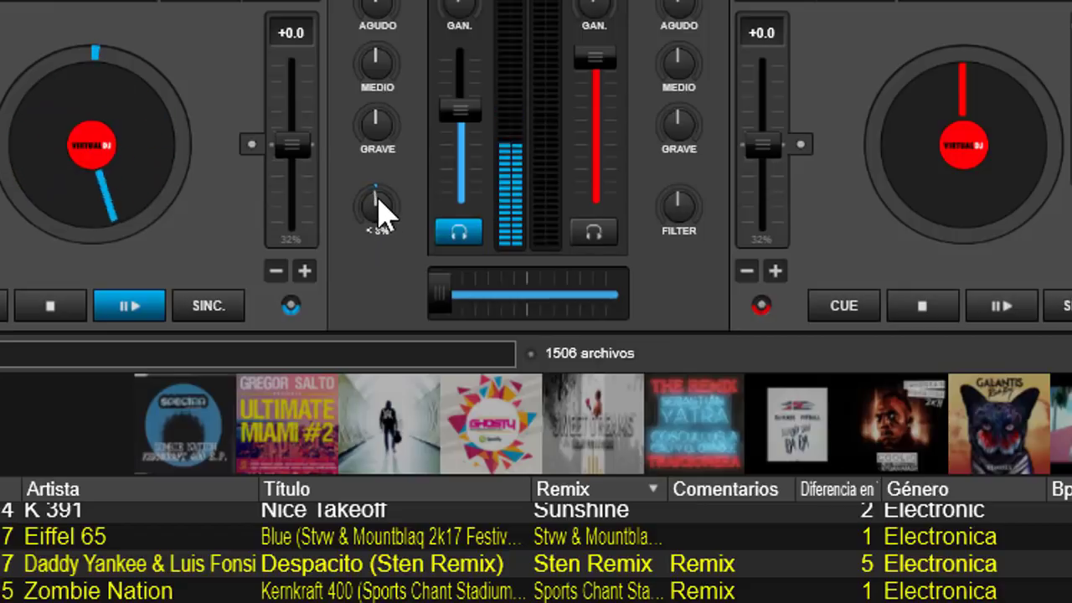
Step: Switch deck 1's color effect to Filter and sweep its knob both ways before returning it to the centre
left_click(379, 238)
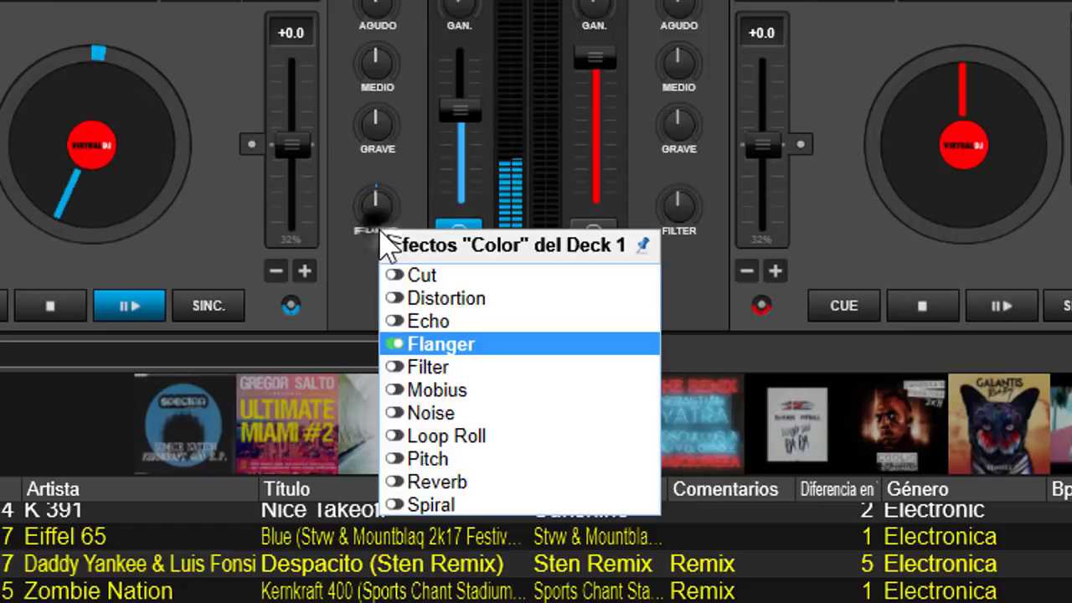
left_click(459, 372)
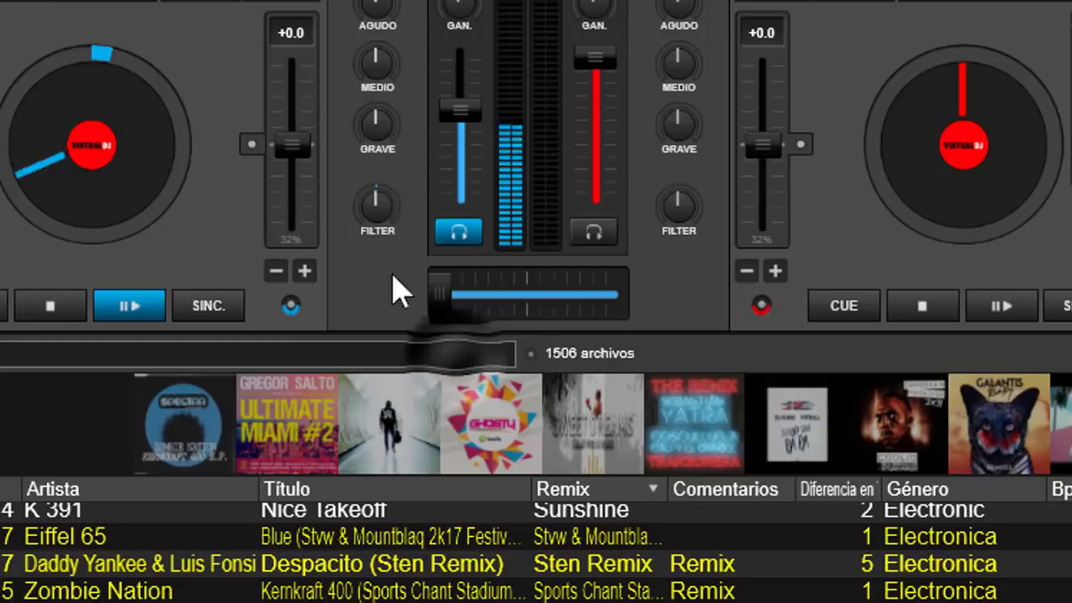
left_click_drag(382, 232, 399, 163)
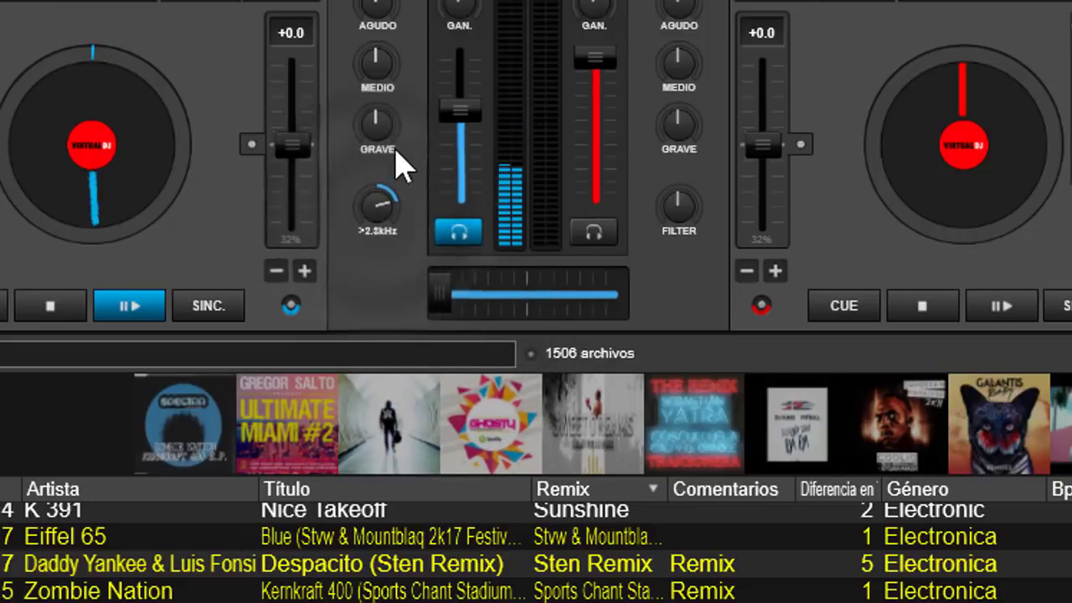
left_click_drag(394, 82, 385, 266)
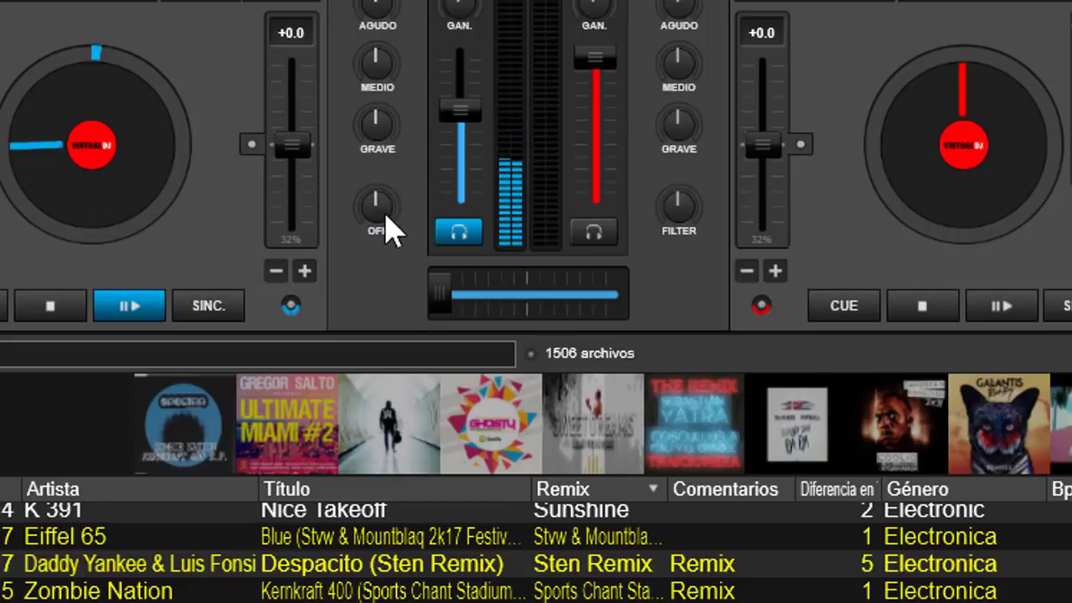
Step: Switch deck 1's color effect to Mobius and sweep its knob in both directions on the playing track
left_click(381, 230)
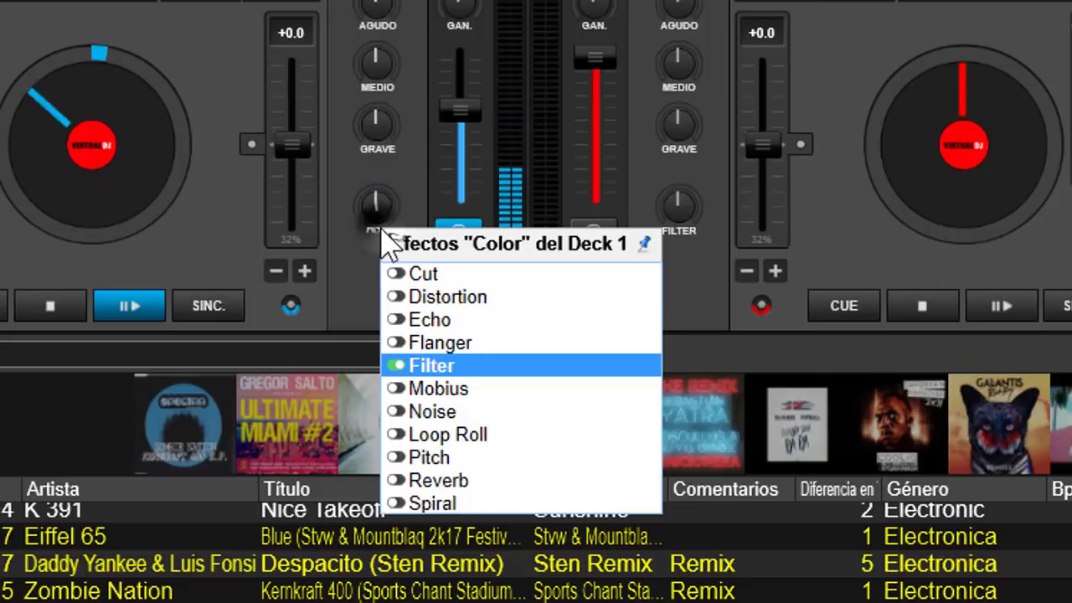
left_click(472, 394)
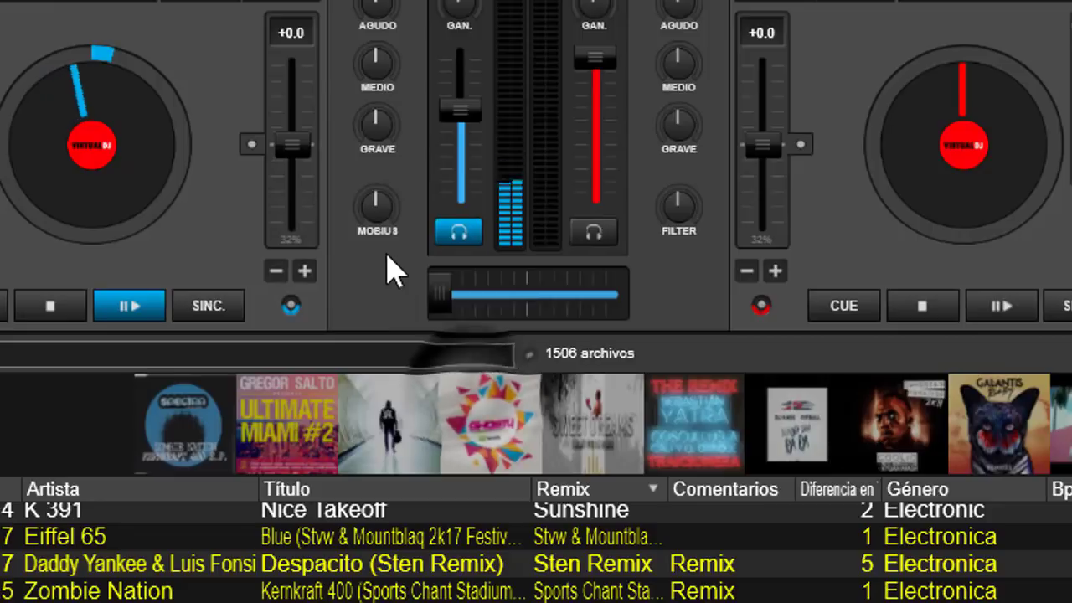
left_click_drag(381, 207, 394, 173)
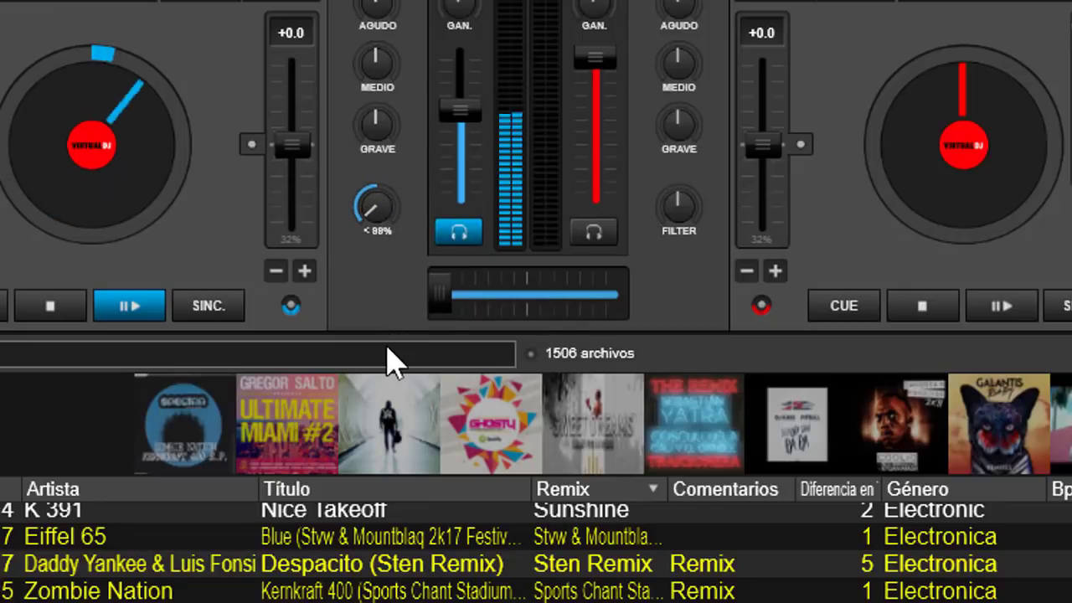
Step: Switch deck 1's color effect to Noise, sweep its knob on the playing track and return it to the centre
left_click(388, 237)
left_click(466, 415)
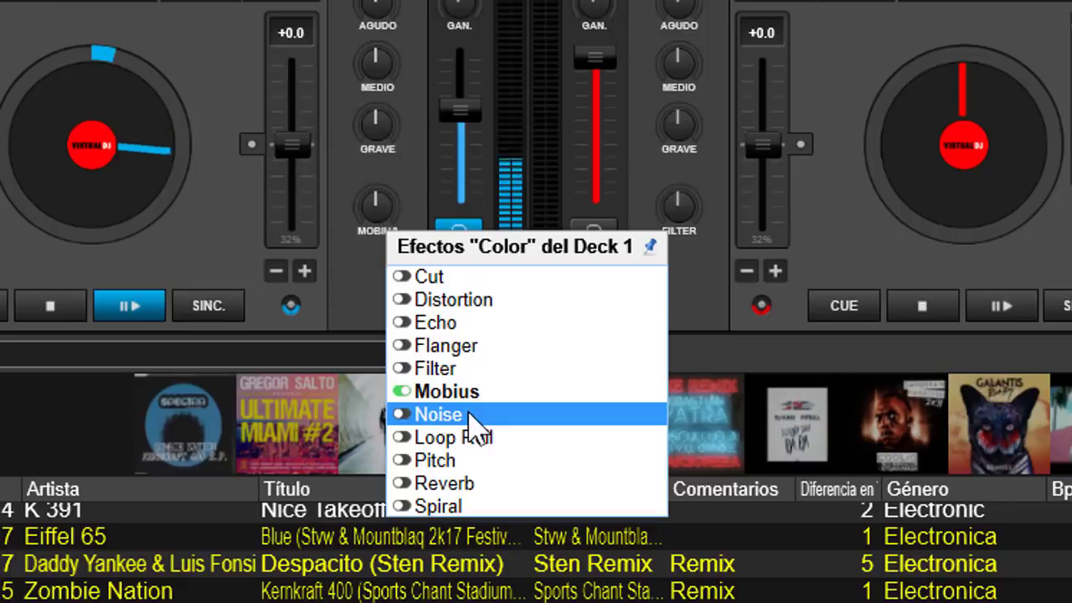
left_click_drag(381, 216, 385, 176)
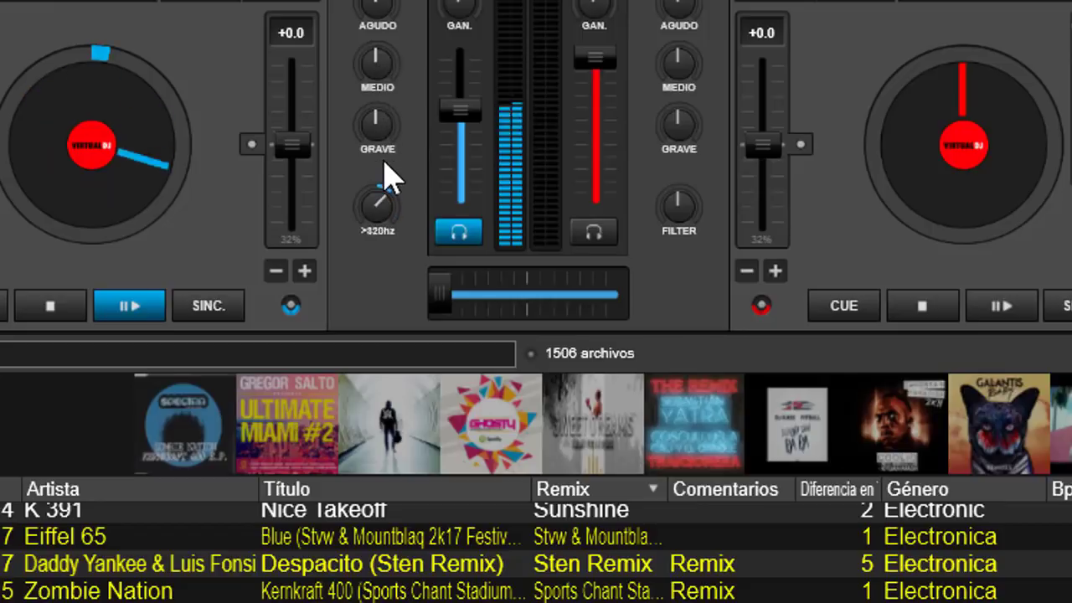
left_click_drag(390, 236, 380, 204)
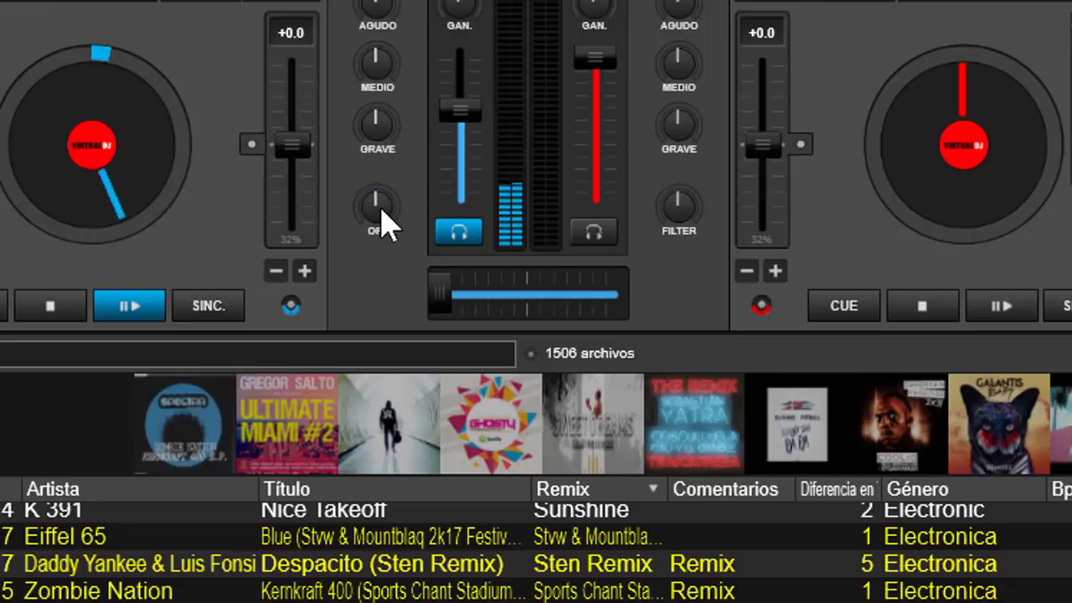
Step: Switch deck 1's color effect to Loop Roll and sweep its knob both ways before returning it to the centre
left_click(385, 232)
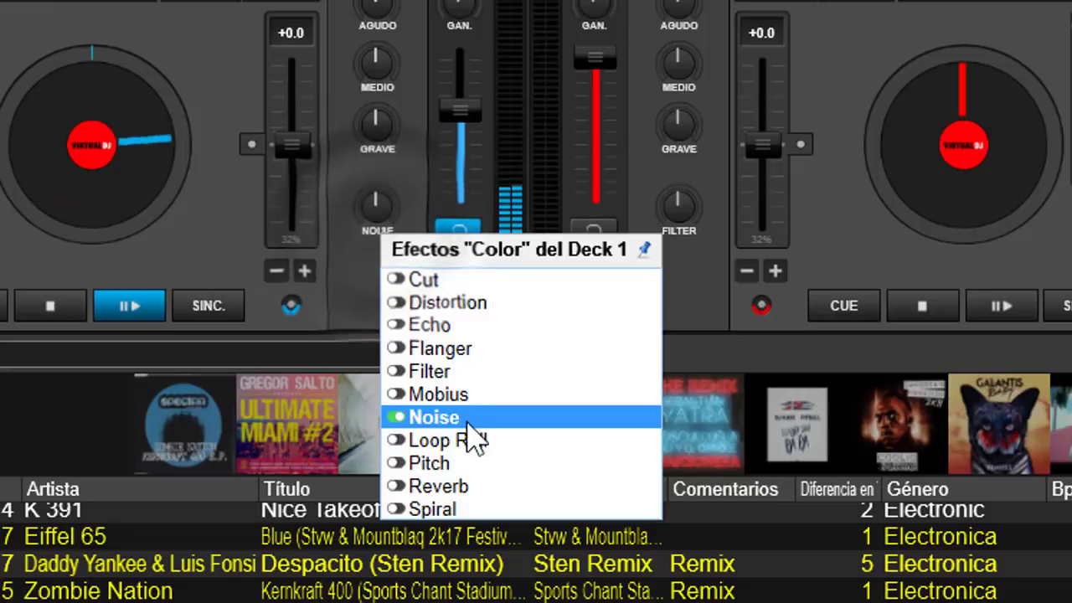
left_click(471, 441)
left_click_drag(379, 210, 386, 80)
left_click(384, 226)
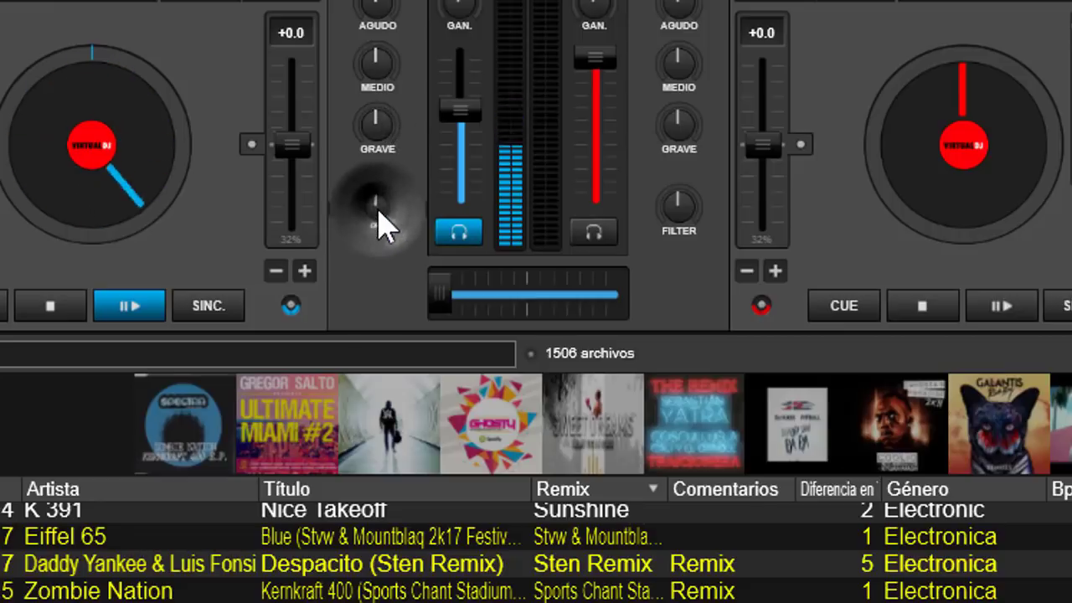
left_click_drag(381, 232, 382, 354)
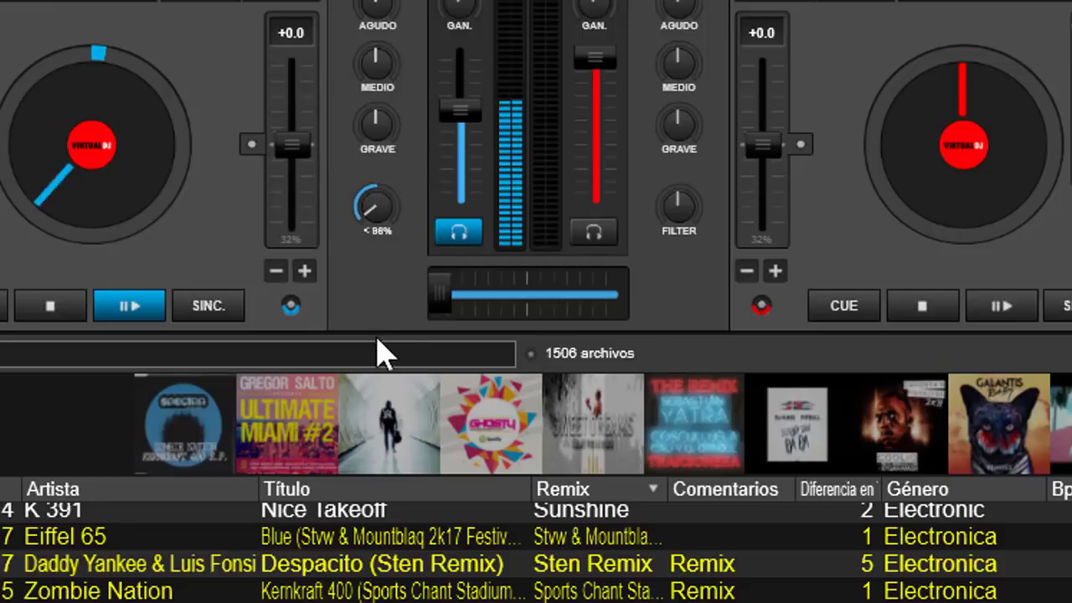
left_click_drag(383, 219, 382, 221)
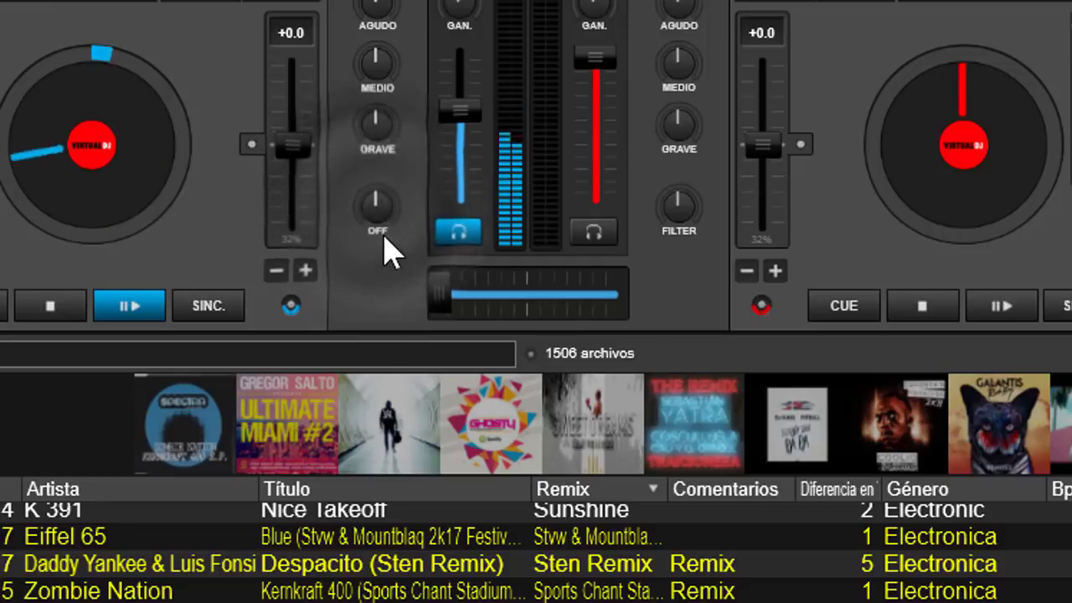
Step: Switch deck 1's color effect to Pitch, turn its knob down to nearly the minimum and reset it to the centre
right_click(390, 246)
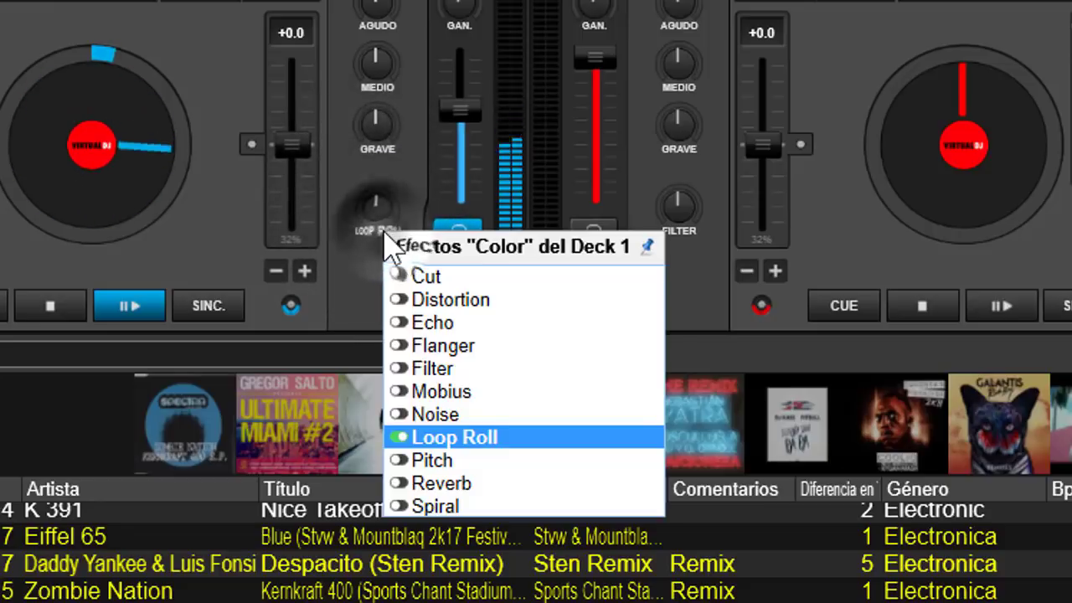
left_click(442, 462)
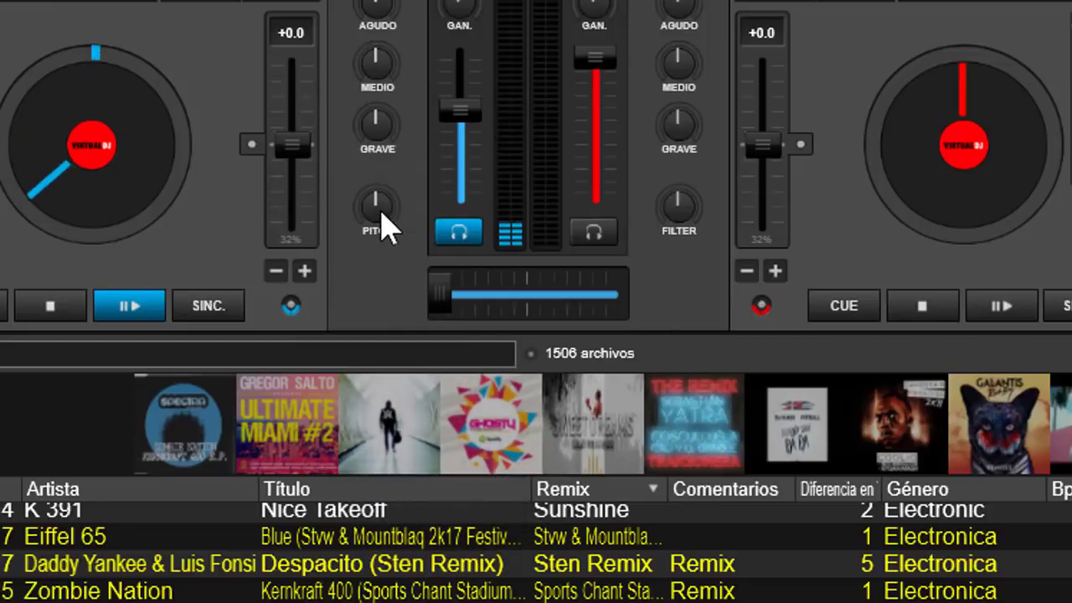
left_click_drag(376, 220, 382, 347)
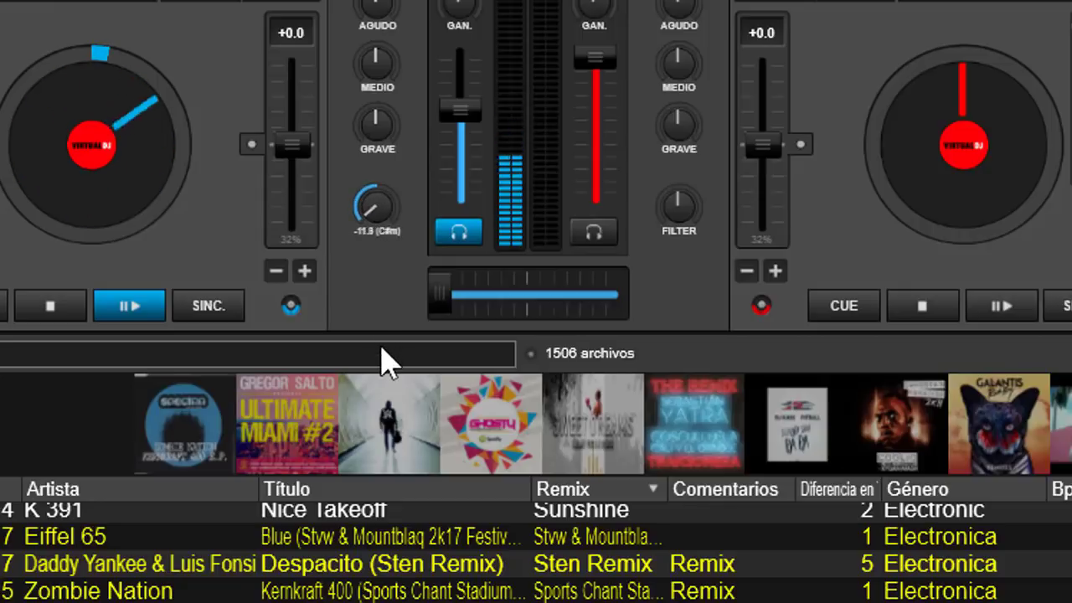
double_click(376, 221)
Step: Switch deck 1's color effect to Reverb and sweep its knob, ending near the centre
left_click(381, 230)
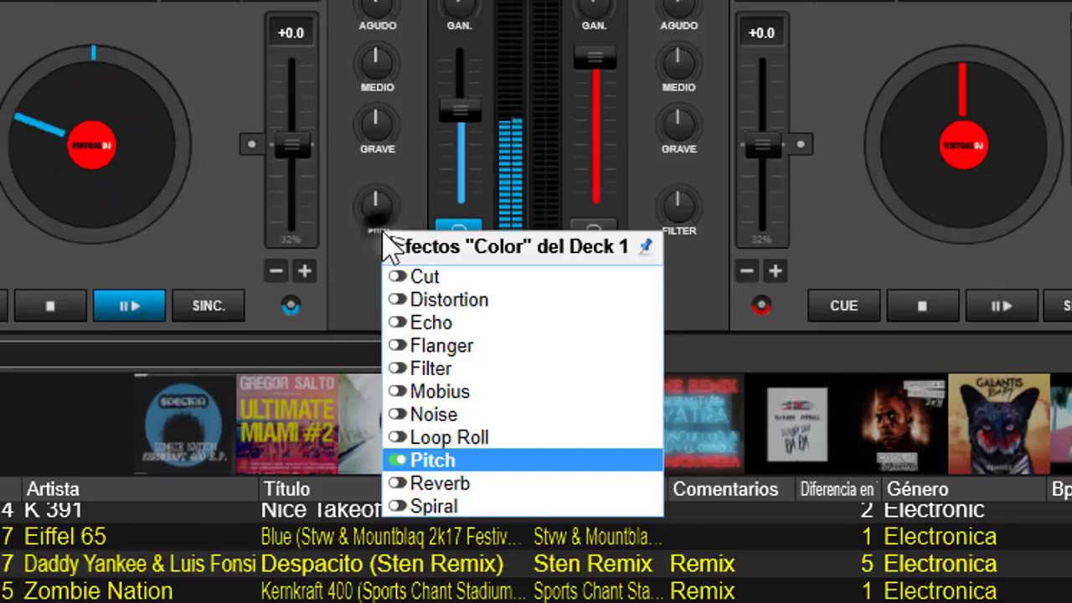
left_click(476, 481)
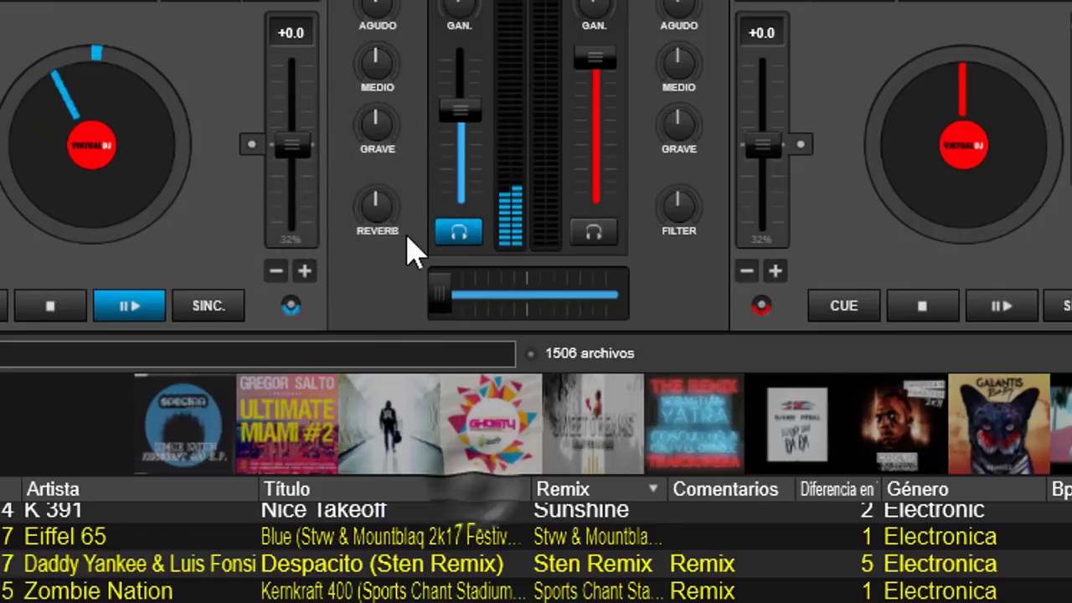
mouse_move(390, 220)
left_mouse_down()
mouse_move(376, 35)
mouse_move(390, 385)
mouse_move(385, 216)
left_mouse_up()
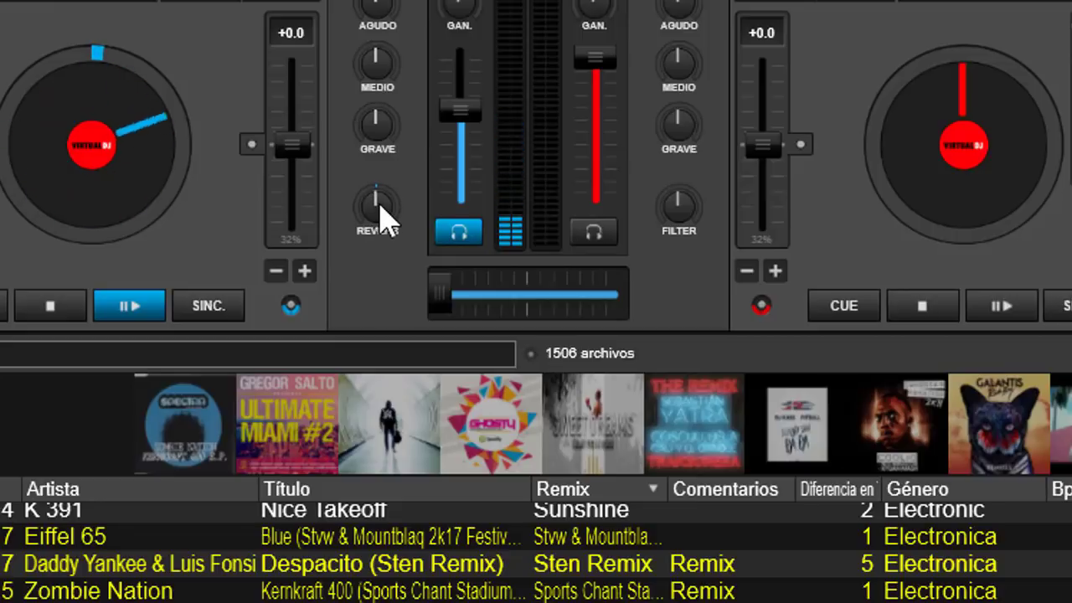
Step: Switch deck 1's color effect to Spiral and sweep its knob on the playing track, ending near the centre
left_click(383, 238)
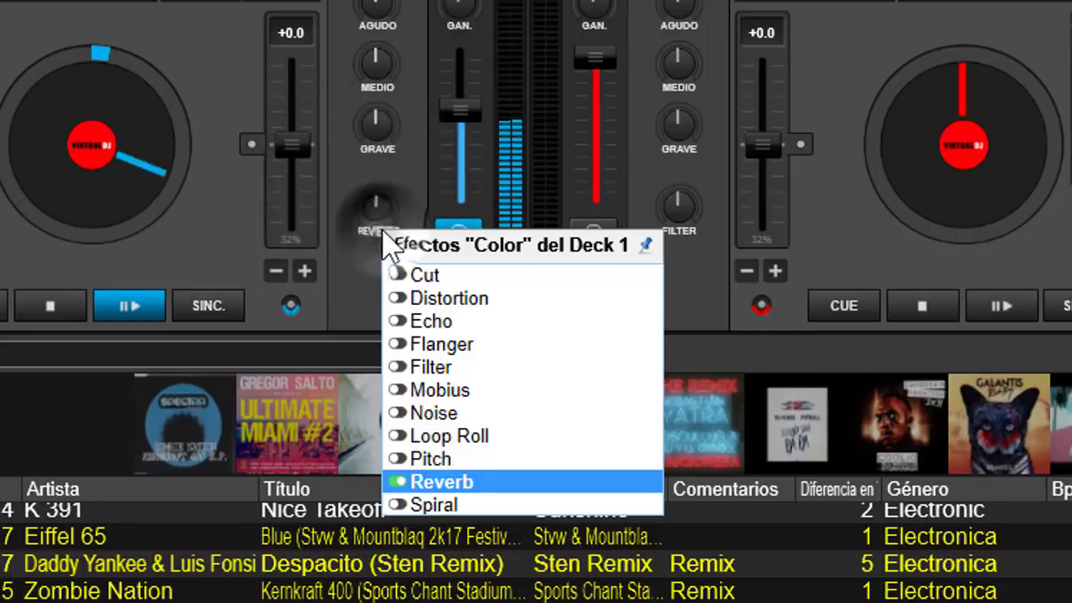
left_click(422, 504)
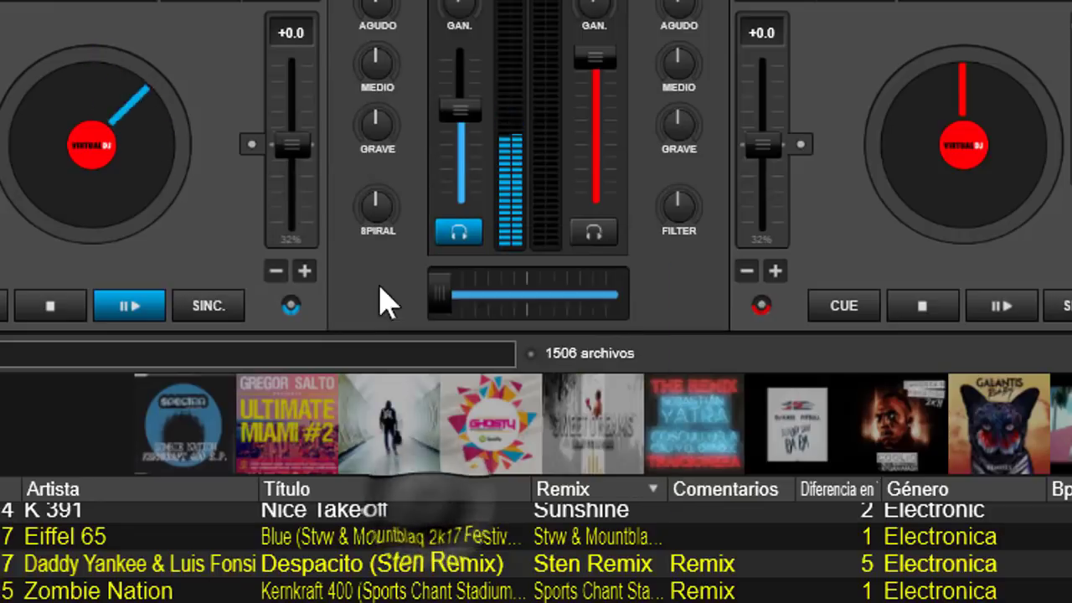
left_click_drag(382, 220, 387, 165)
left_click_drag(382, 204, 385, 232)
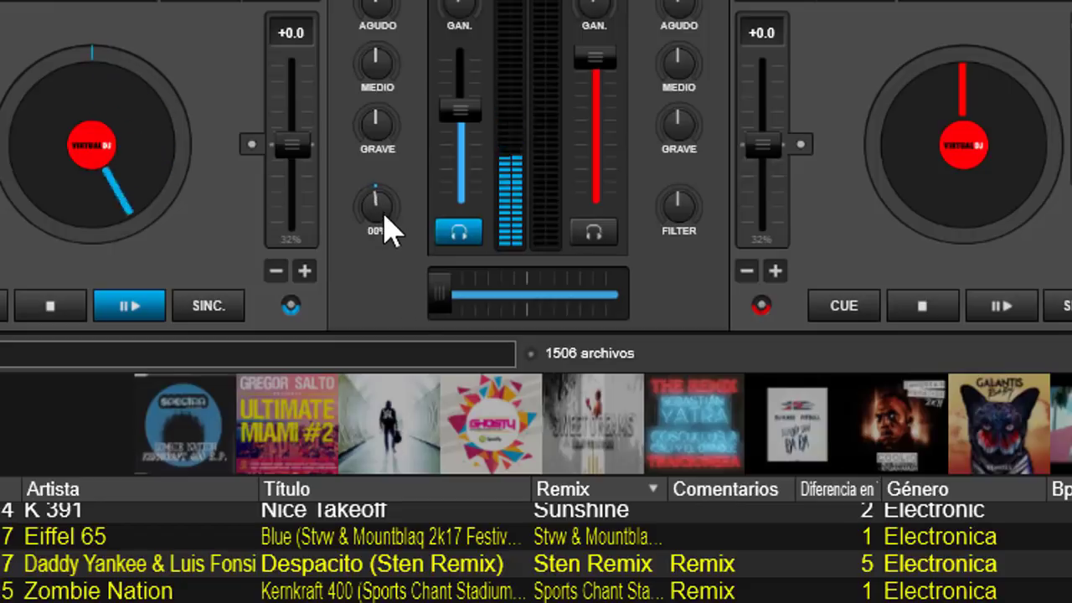
Step: Reset deck 1's color knob to the exact centre and switch its color effect back to Filter
left_click(379, 232)
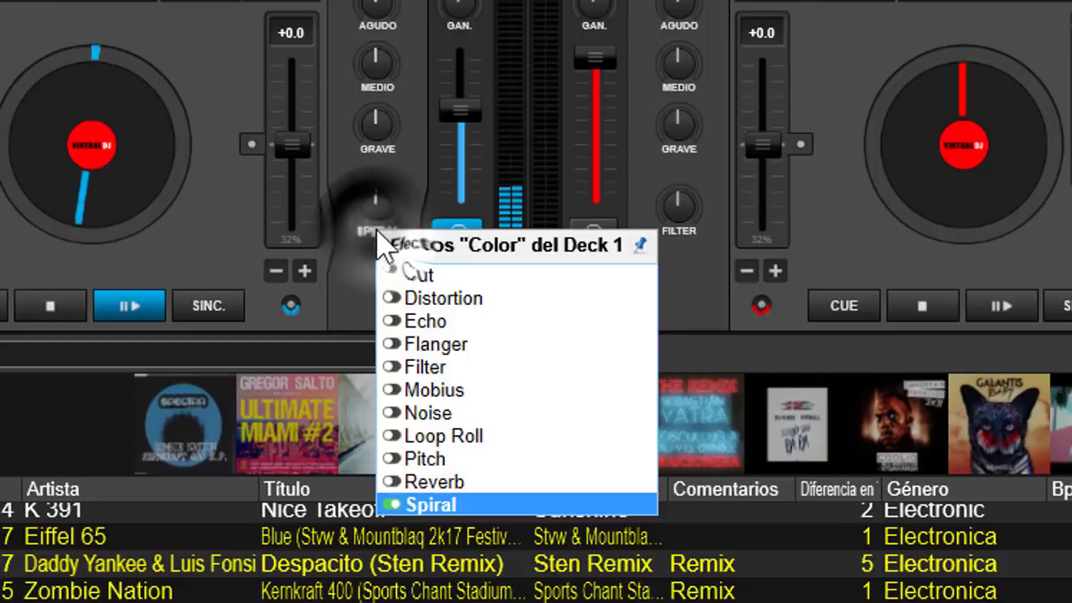
left_click(379, 204)
double_click(378, 206)
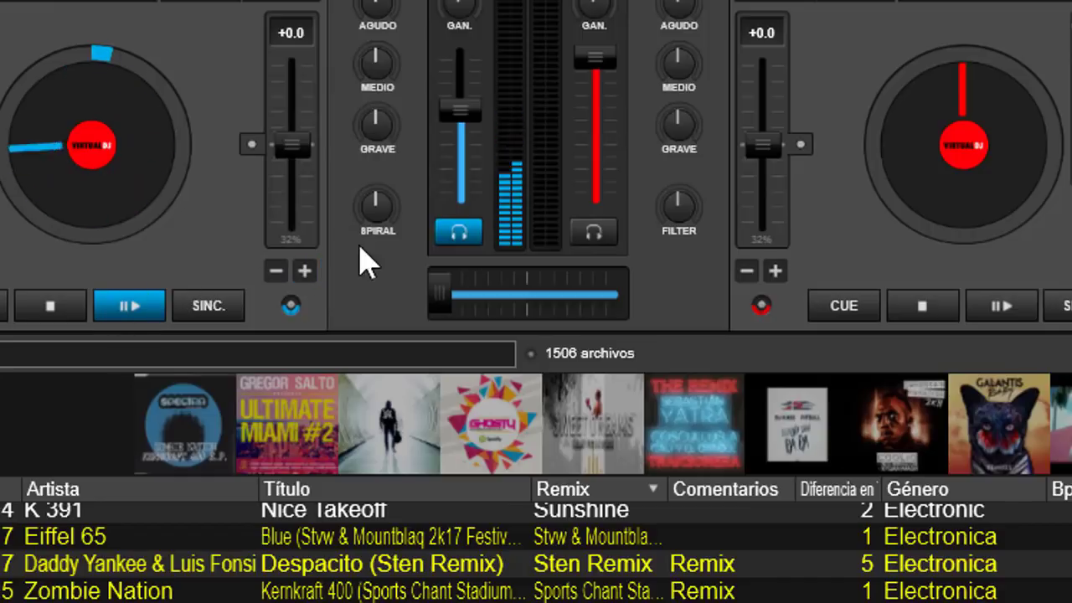
left_click(378, 233)
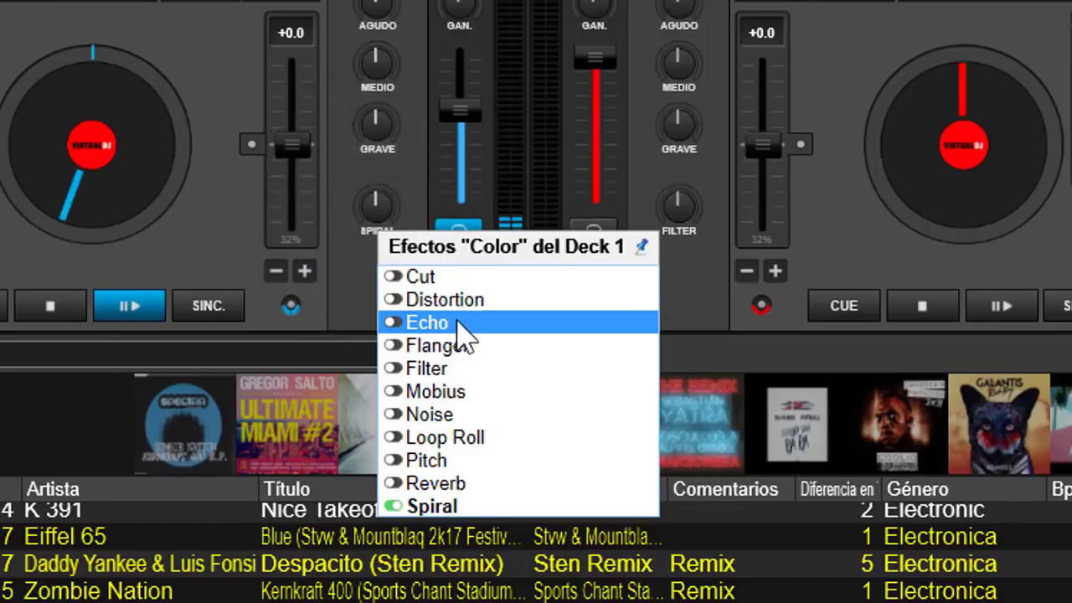
left_click(465, 373)
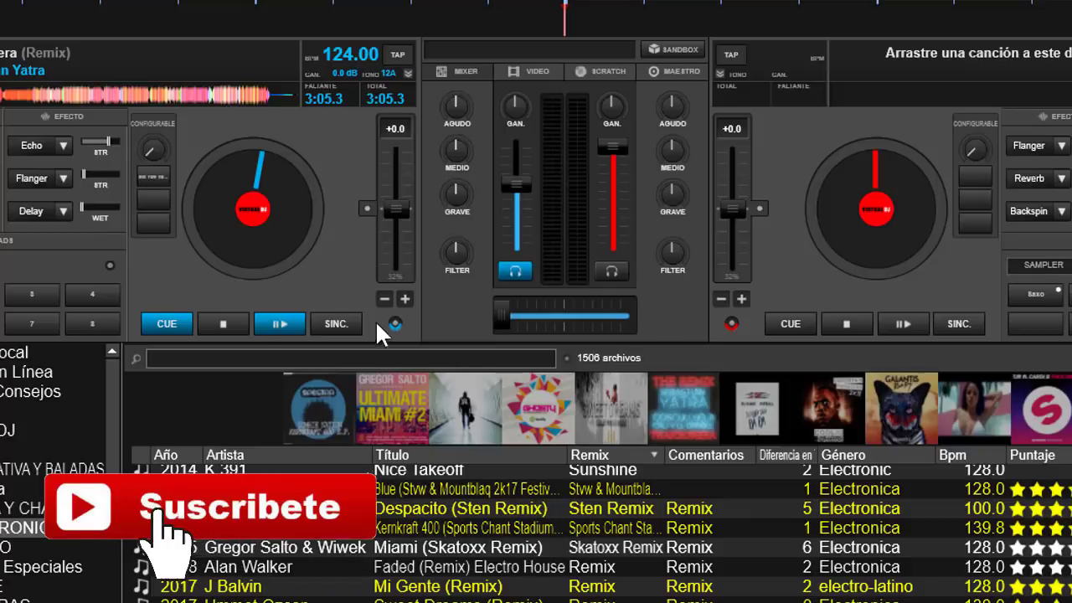
Step: Load Noise into deck 1's first effect slot with its settings open, and review the deck's list of color effects
left_click(65, 143)
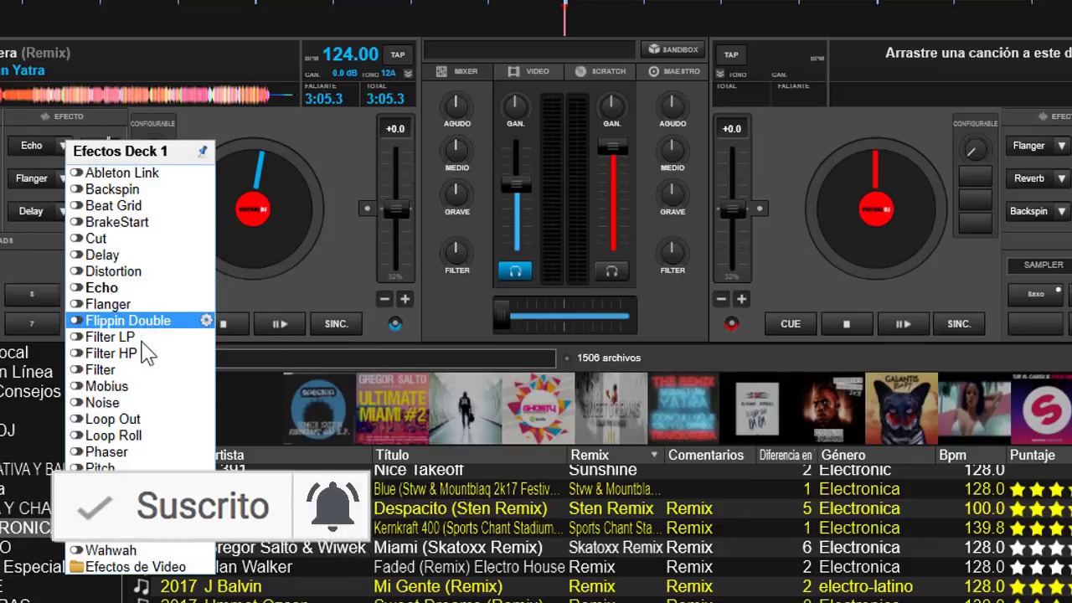
left_click(200, 405)
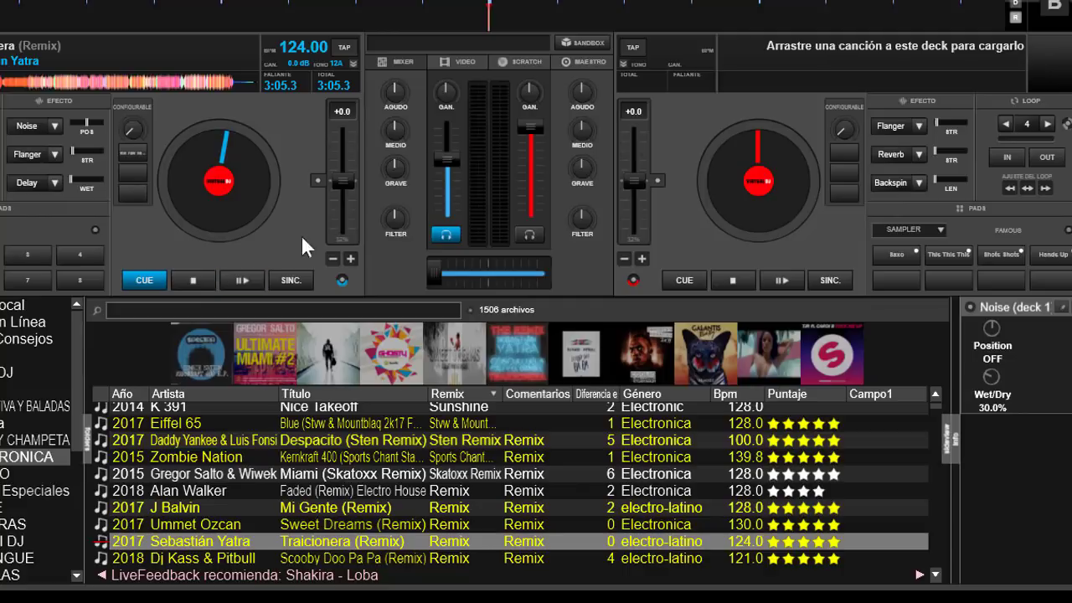
left_click(397, 233)
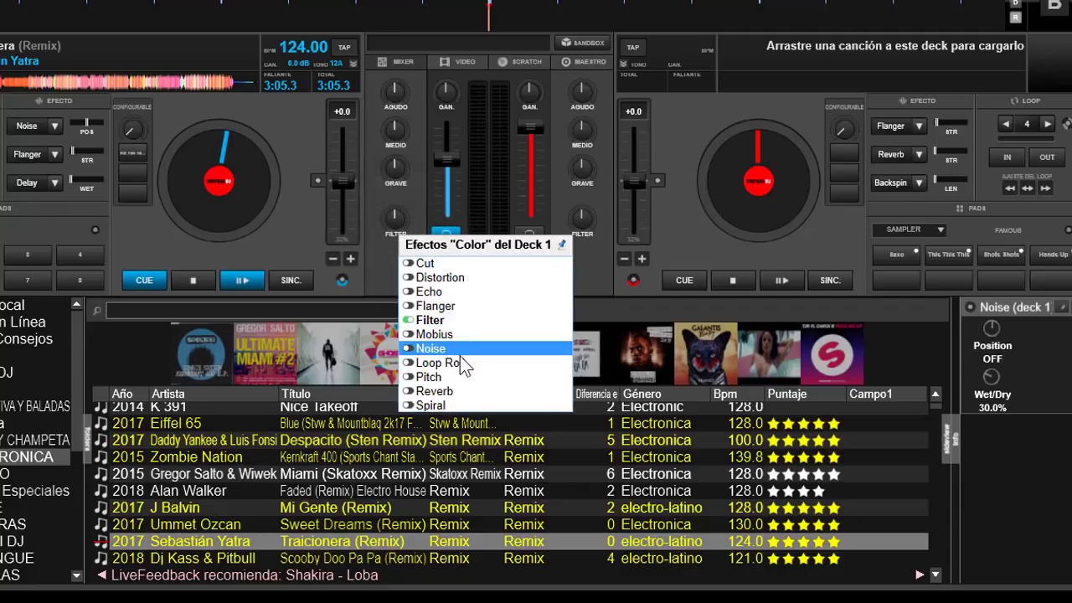
left_click(383, 253)
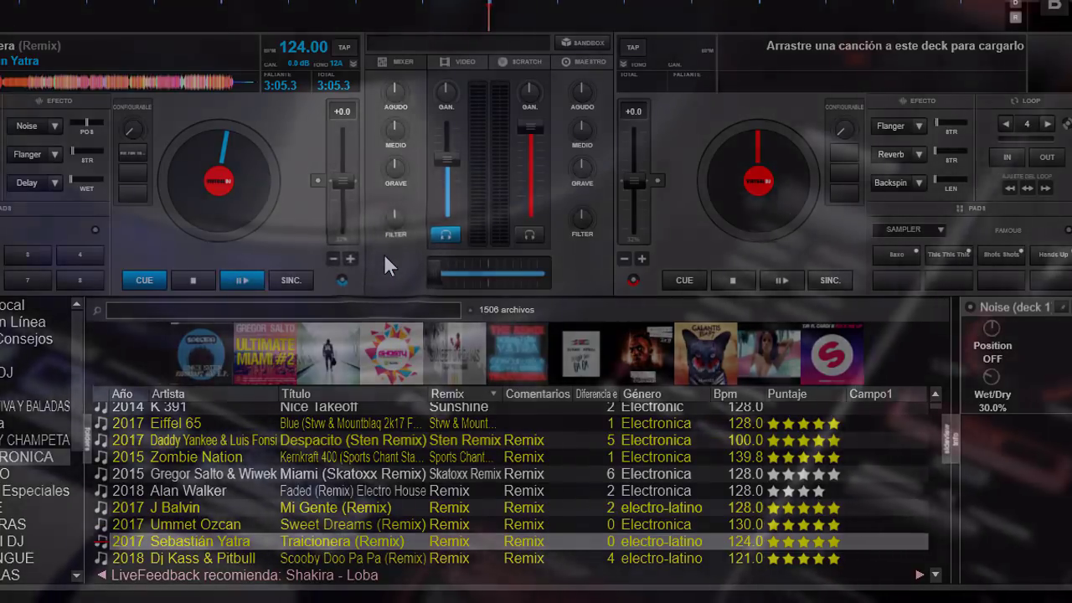